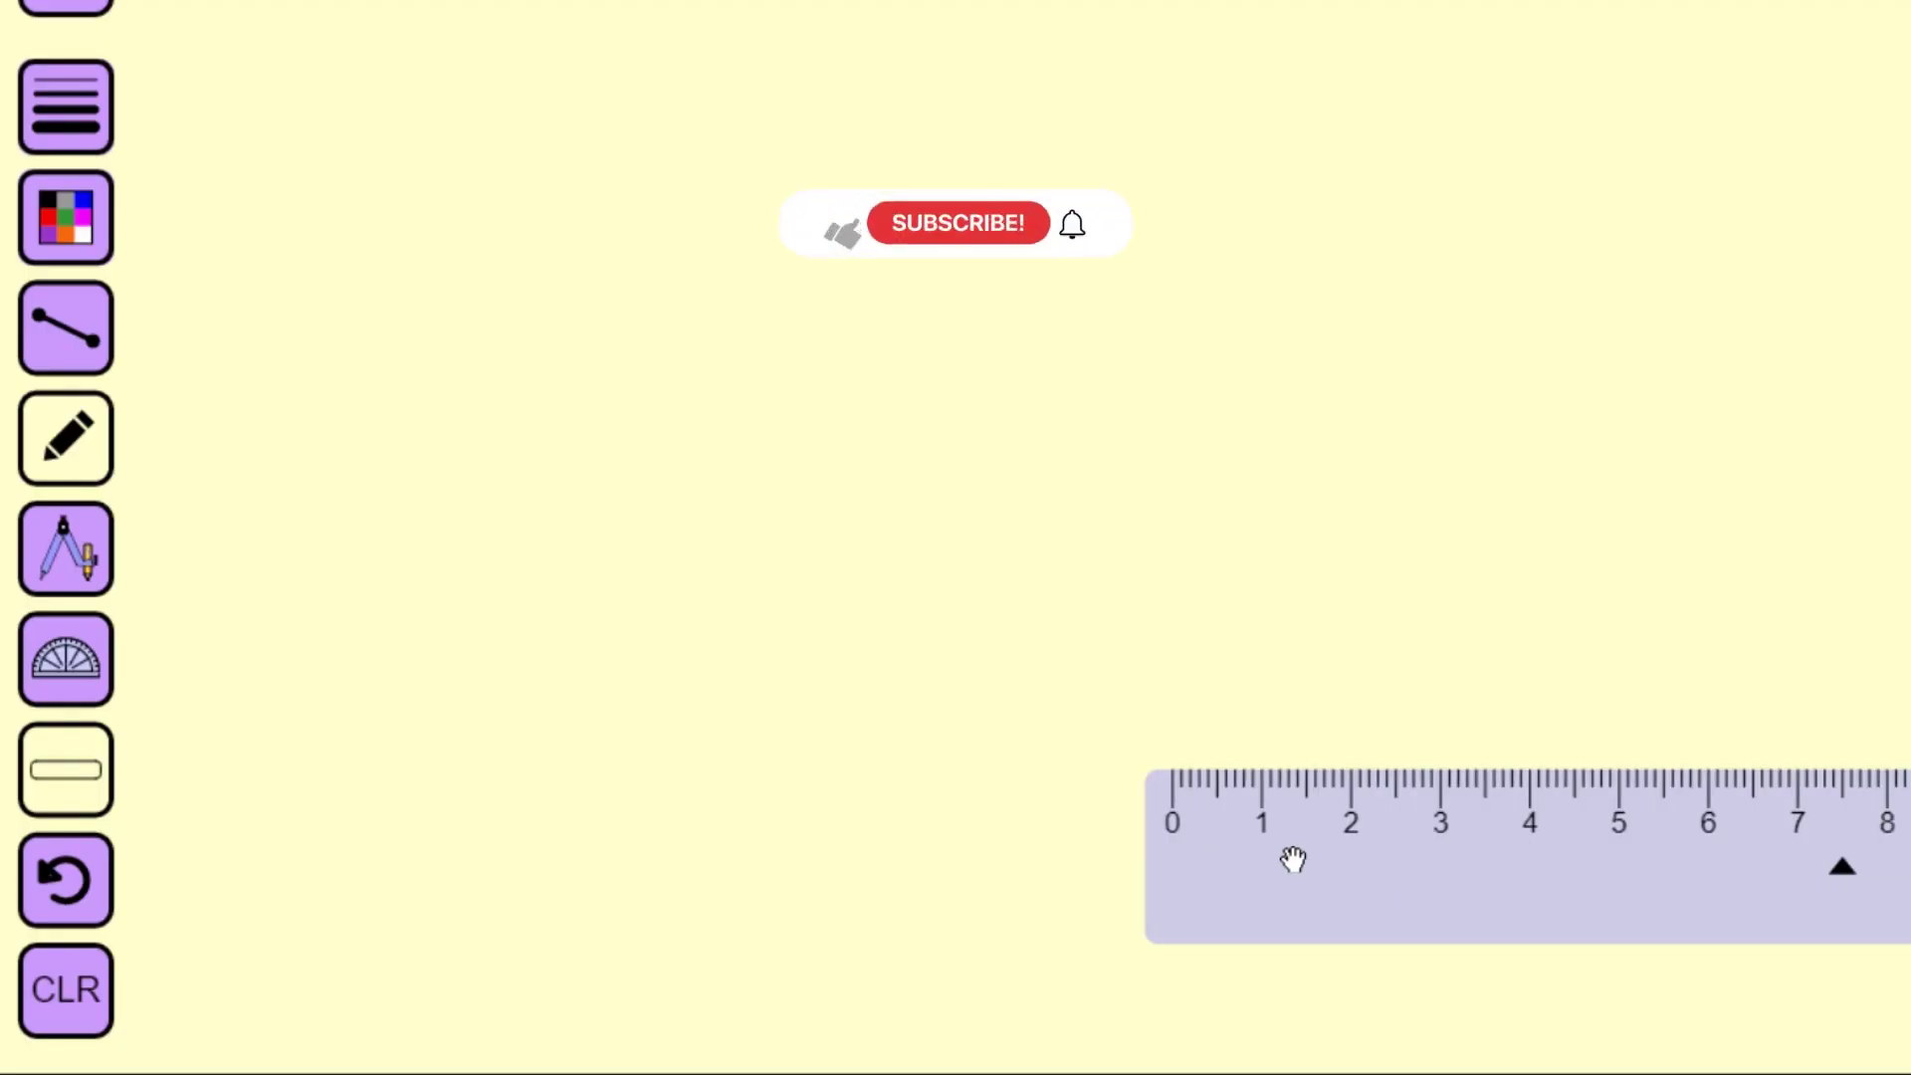
Step: Draw a 6 cm horizontal line along the ruler and label its ends B and C and its length 6cm
{"action": "left_click_drag", "start_coordinate": [743, 808], "coordinate": [879, 808]}
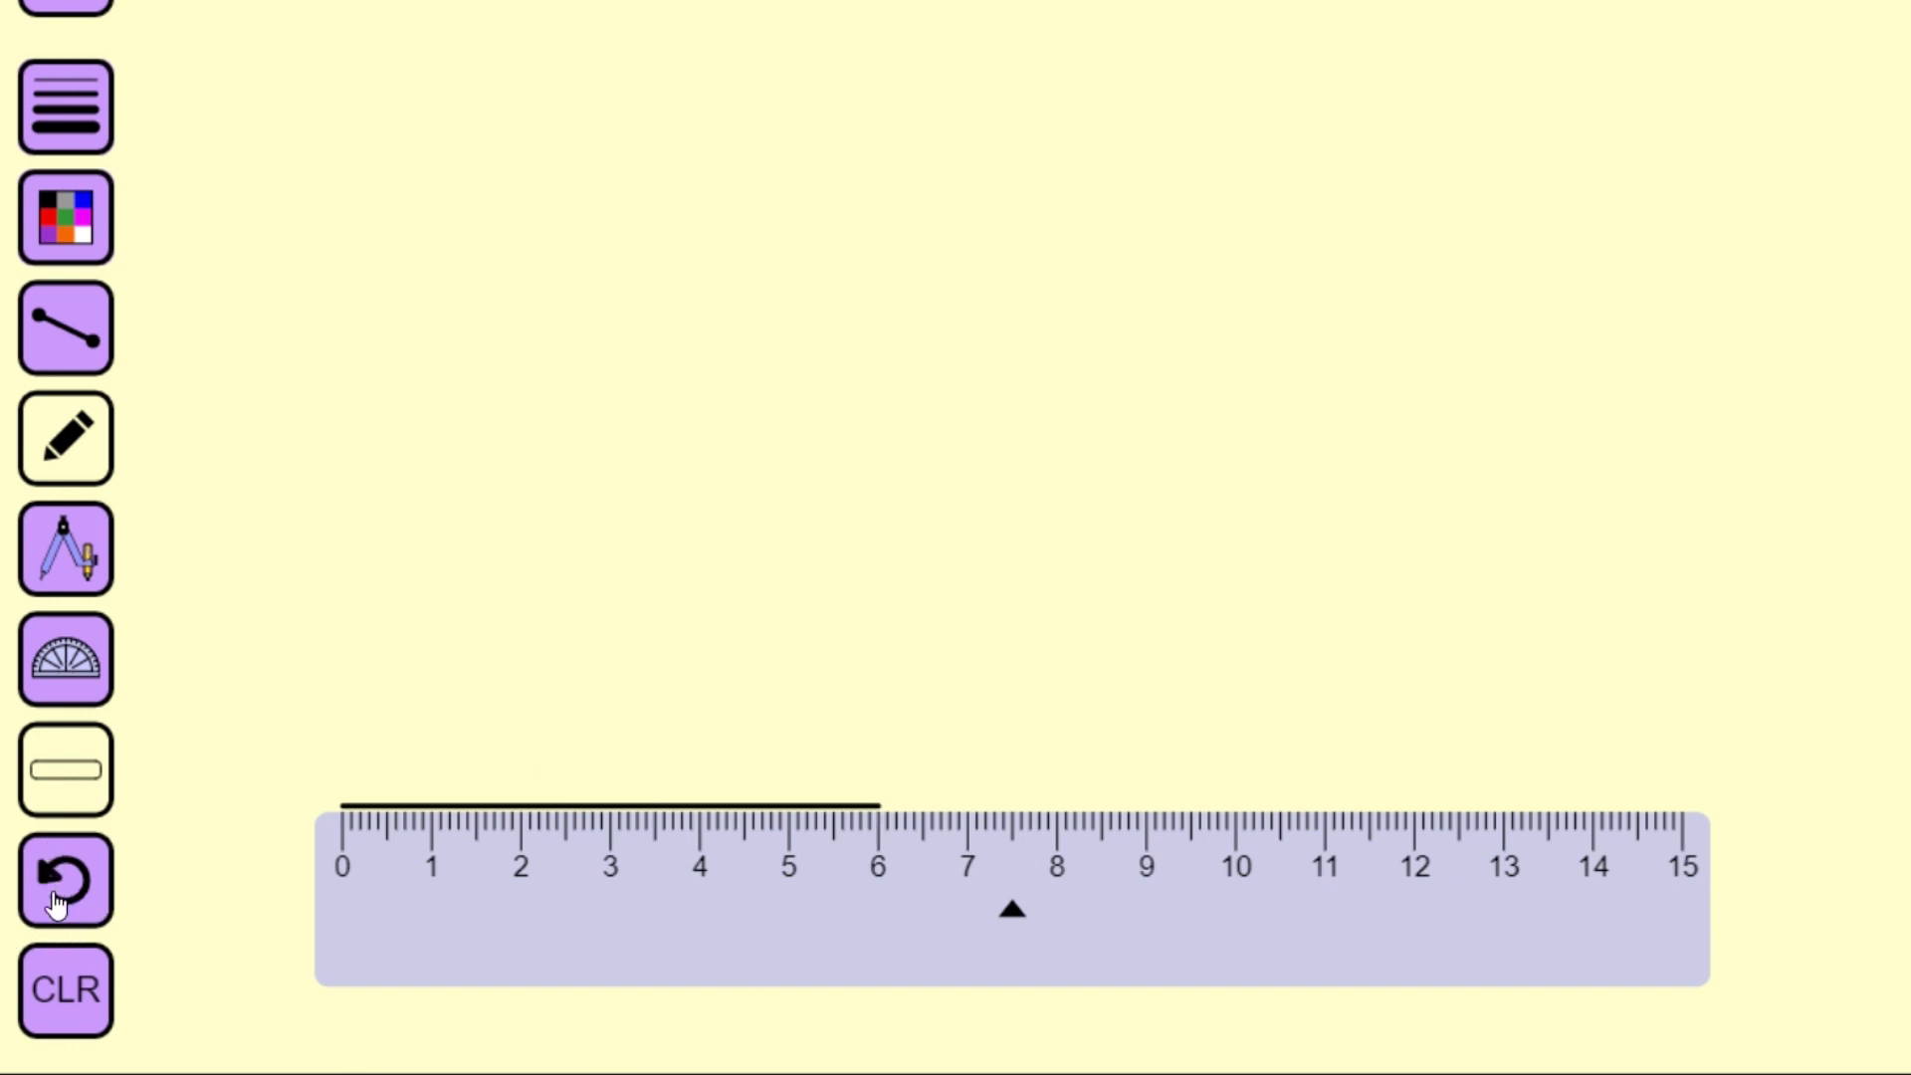
{"action": "left_click", "coordinate": [87, 756]}
{"action": "left_click_drag", "start_coordinate": [312, 844], "coordinate": [316, 880]}
{"action": "left_click_drag", "start_coordinate": [895, 825], "coordinate": [896, 853]}
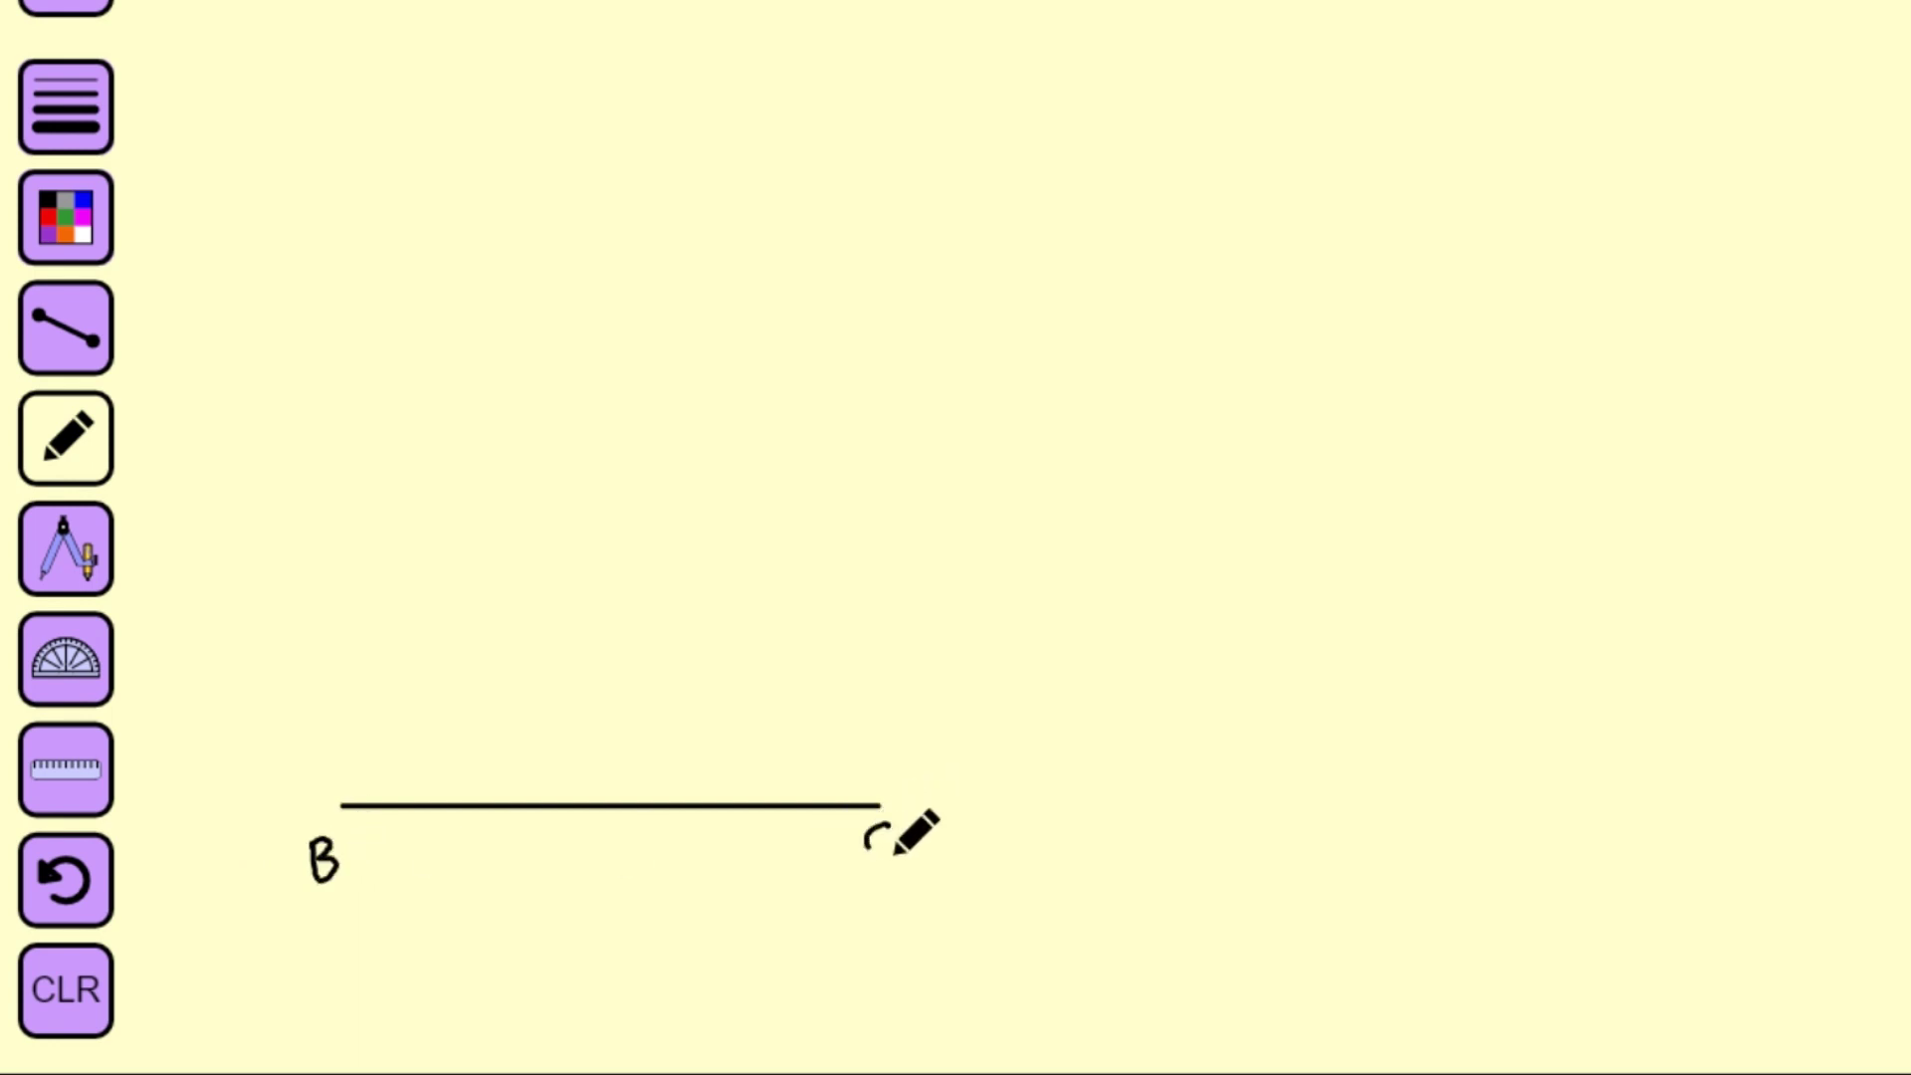
{"action": "mouse_move", "coordinate": [557, 822]}
{"action": "left_mouse_down"}
{"action": "mouse_move", "coordinate": [546, 842]}
{"action": "mouse_move", "coordinate": [585, 859]}
{"action": "mouse_move", "coordinate": [614, 844]}
{"action": "mouse_move", "coordinate": [630, 867]}
{"action": "left_mouse_up"}
Step: Set the compass to a 5.5 cm radius with the ruler and draw an arc centred at B above the line
{"action": "left_click", "coordinate": [66, 548]}
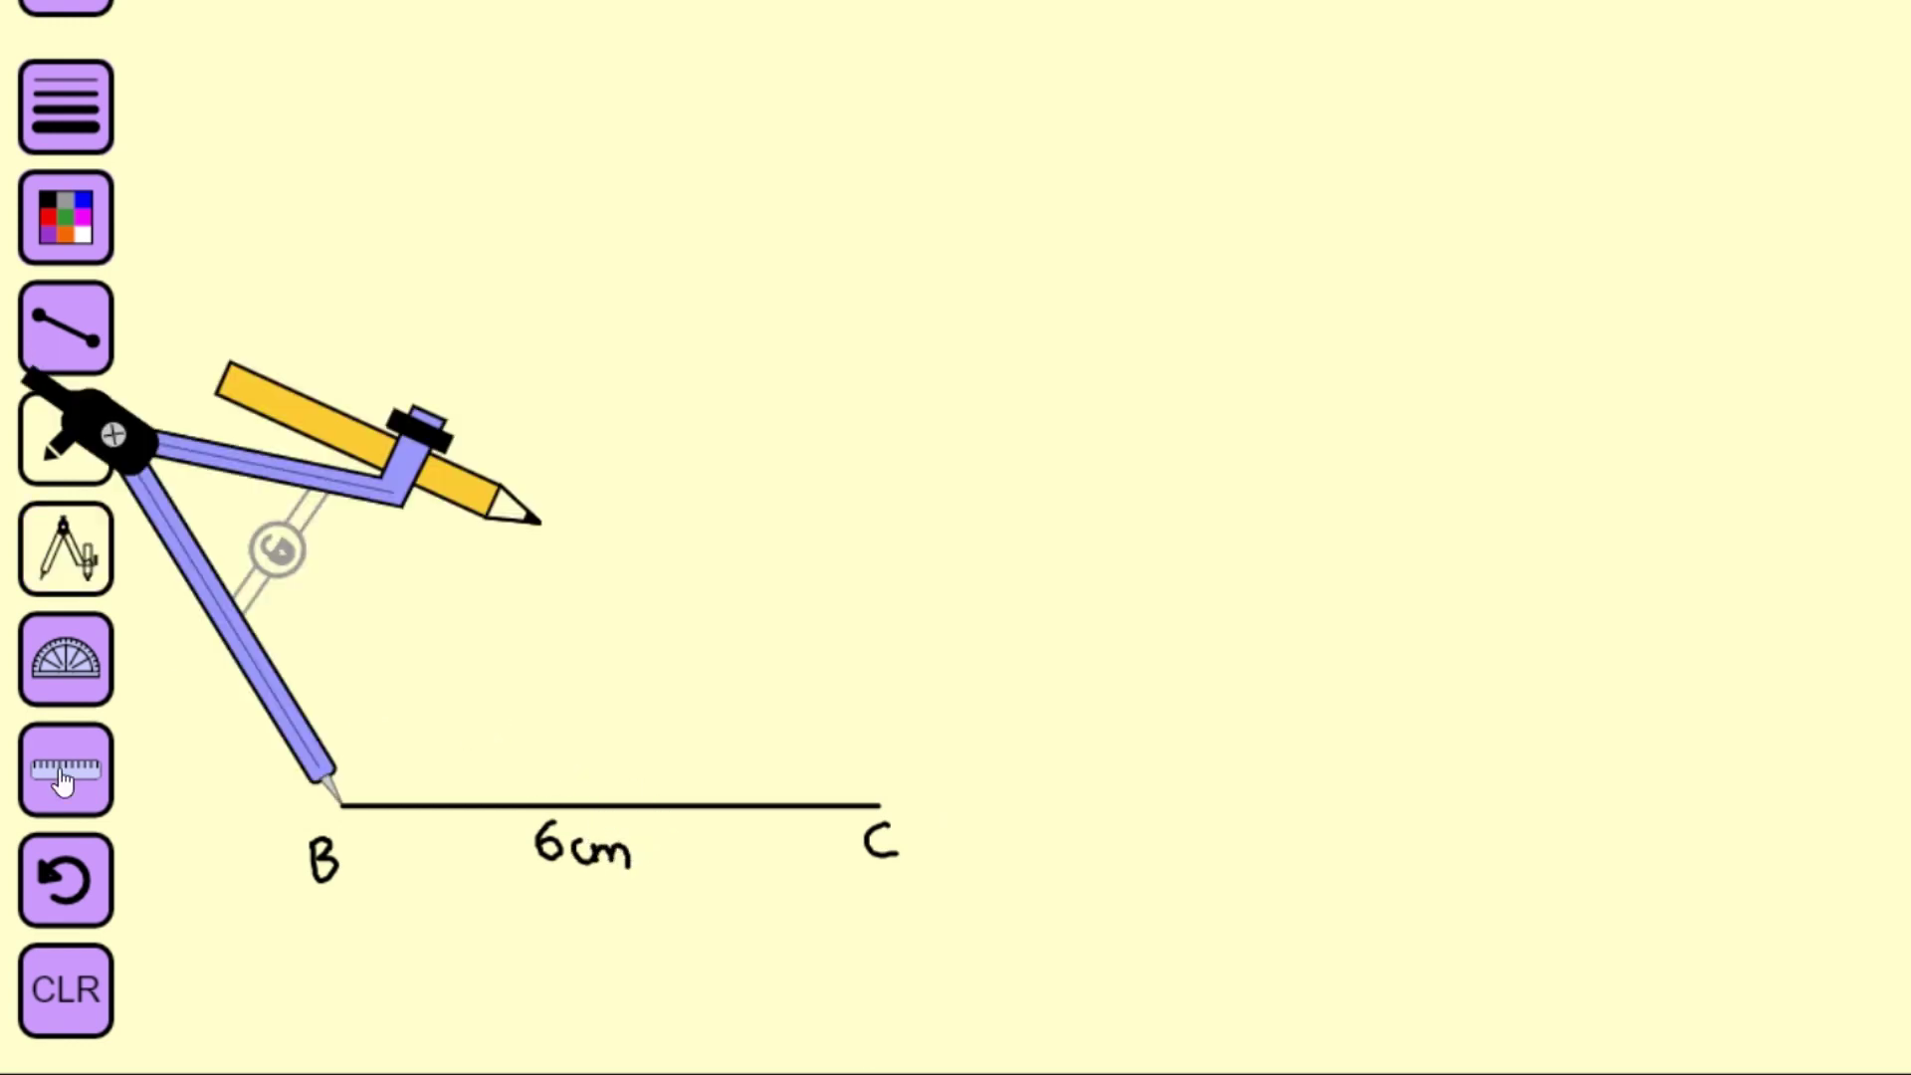
{"action": "left_click", "coordinate": [65, 770]}
{"action": "mouse_move", "coordinate": [410, 458]}
{"action": "left_mouse_down"}
{"action": "mouse_move", "coordinate": [428, 448]}
{"action": "mouse_move", "coordinate": [674, 610]}
{"action": "mouse_move", "coordinate": [699, 725]}
{"action": "left_mouse_up"}
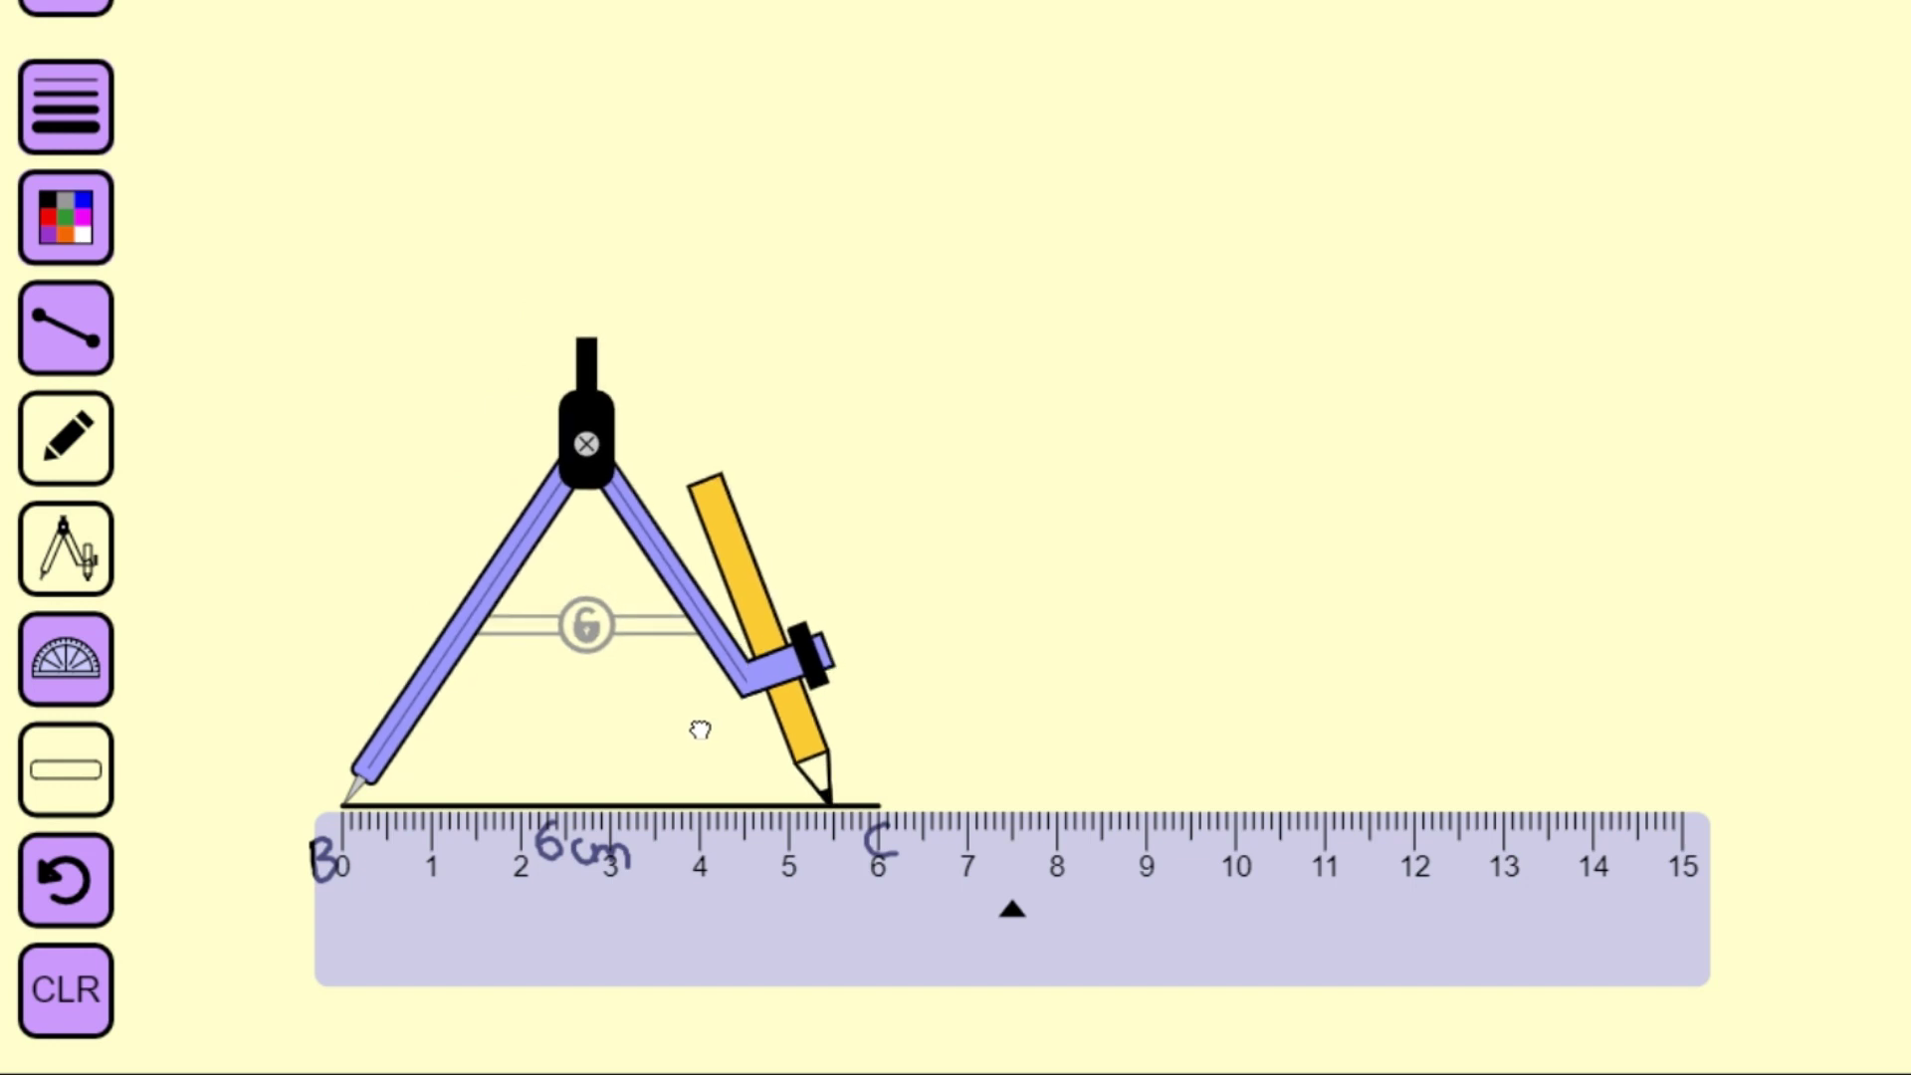
{"action": "left_click", "coordinate": [65, 781]}
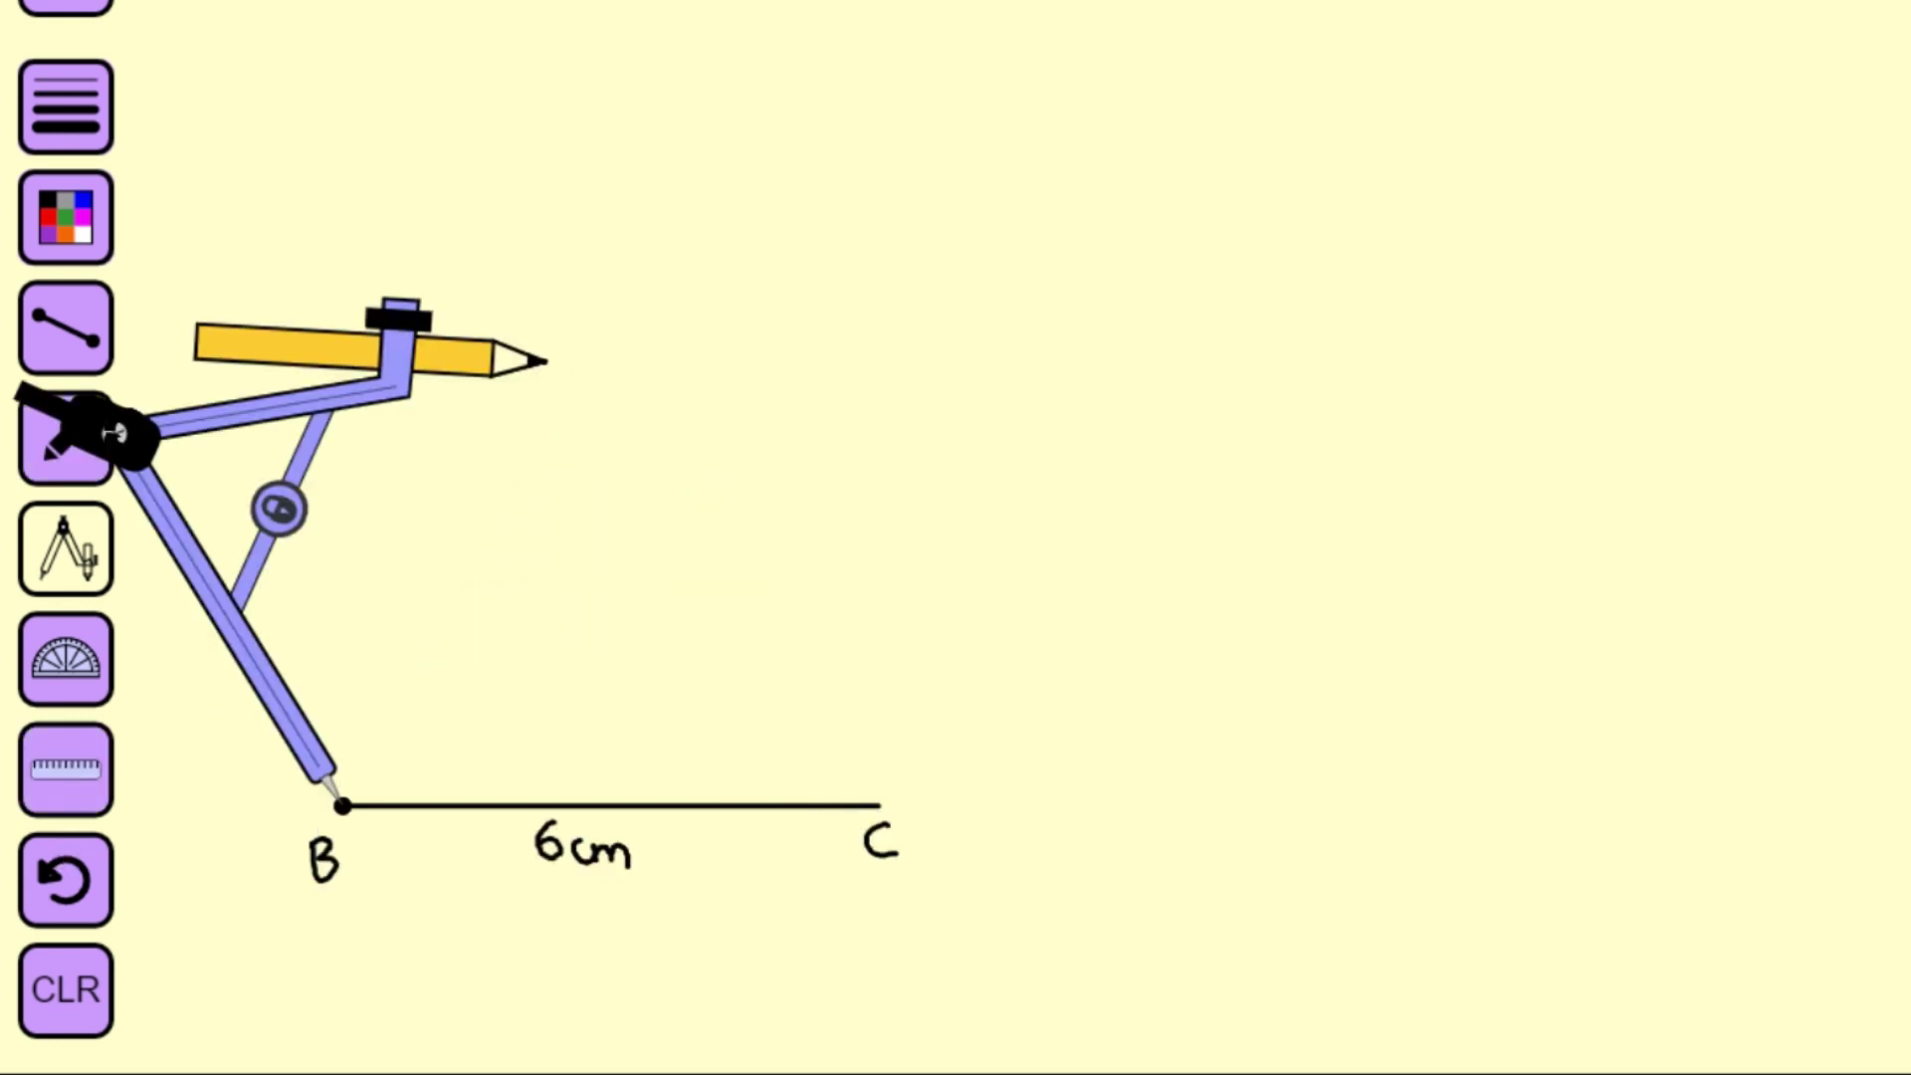
{"action": "mouse_move", "coordinate": [149, 438]}
{"action": "left_mouse_down"}
{"action": "mouse_move", "coordinate": [198, 437]}
{"action": "mouse_move", "coordinate": [277, 498]}
{"action": "left_mouse_up"}
Step: Set the compass to a 4.5 cm radius with the ruler and draw an arc centred at C above line BC
{"action": "left_click", "coordinate": [66, 777]}
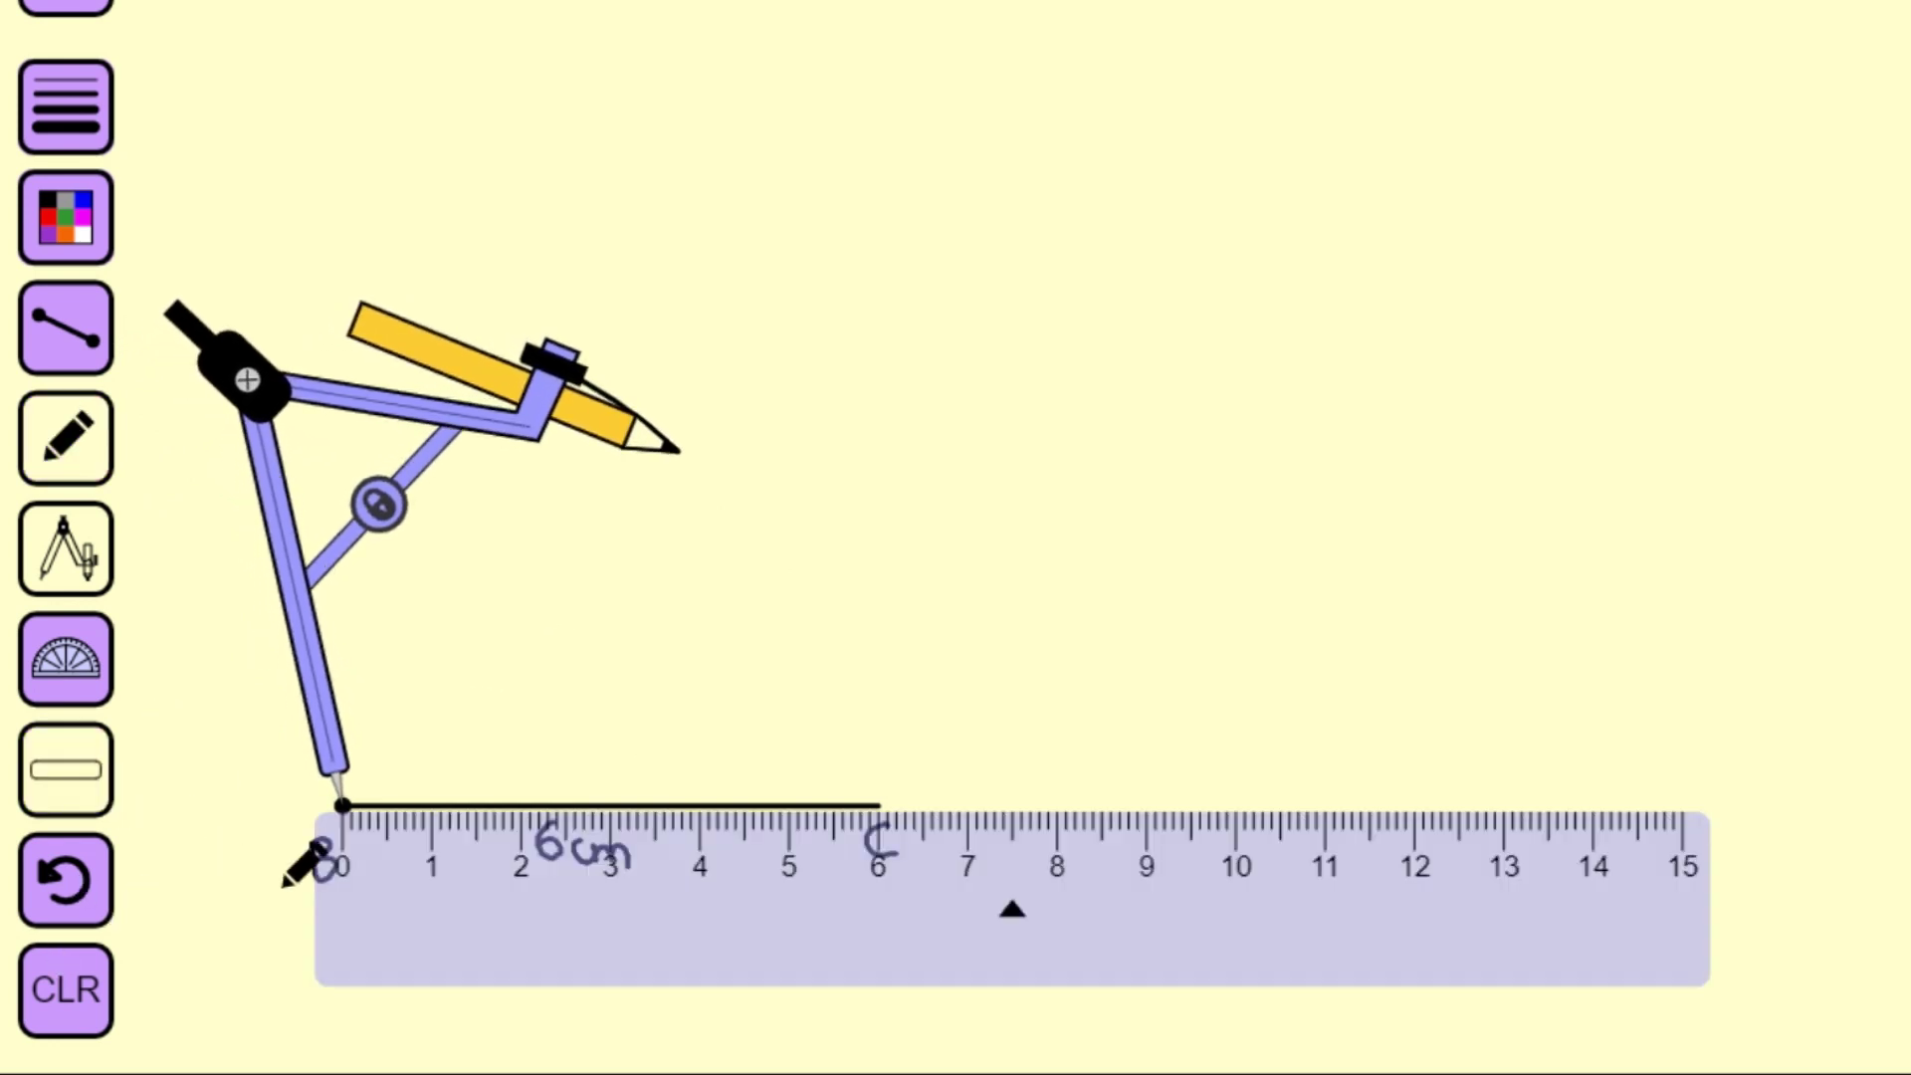
{"action": "left_click_drag", "start_coordinate": [562, 405], "coordinate": [693, 701]}
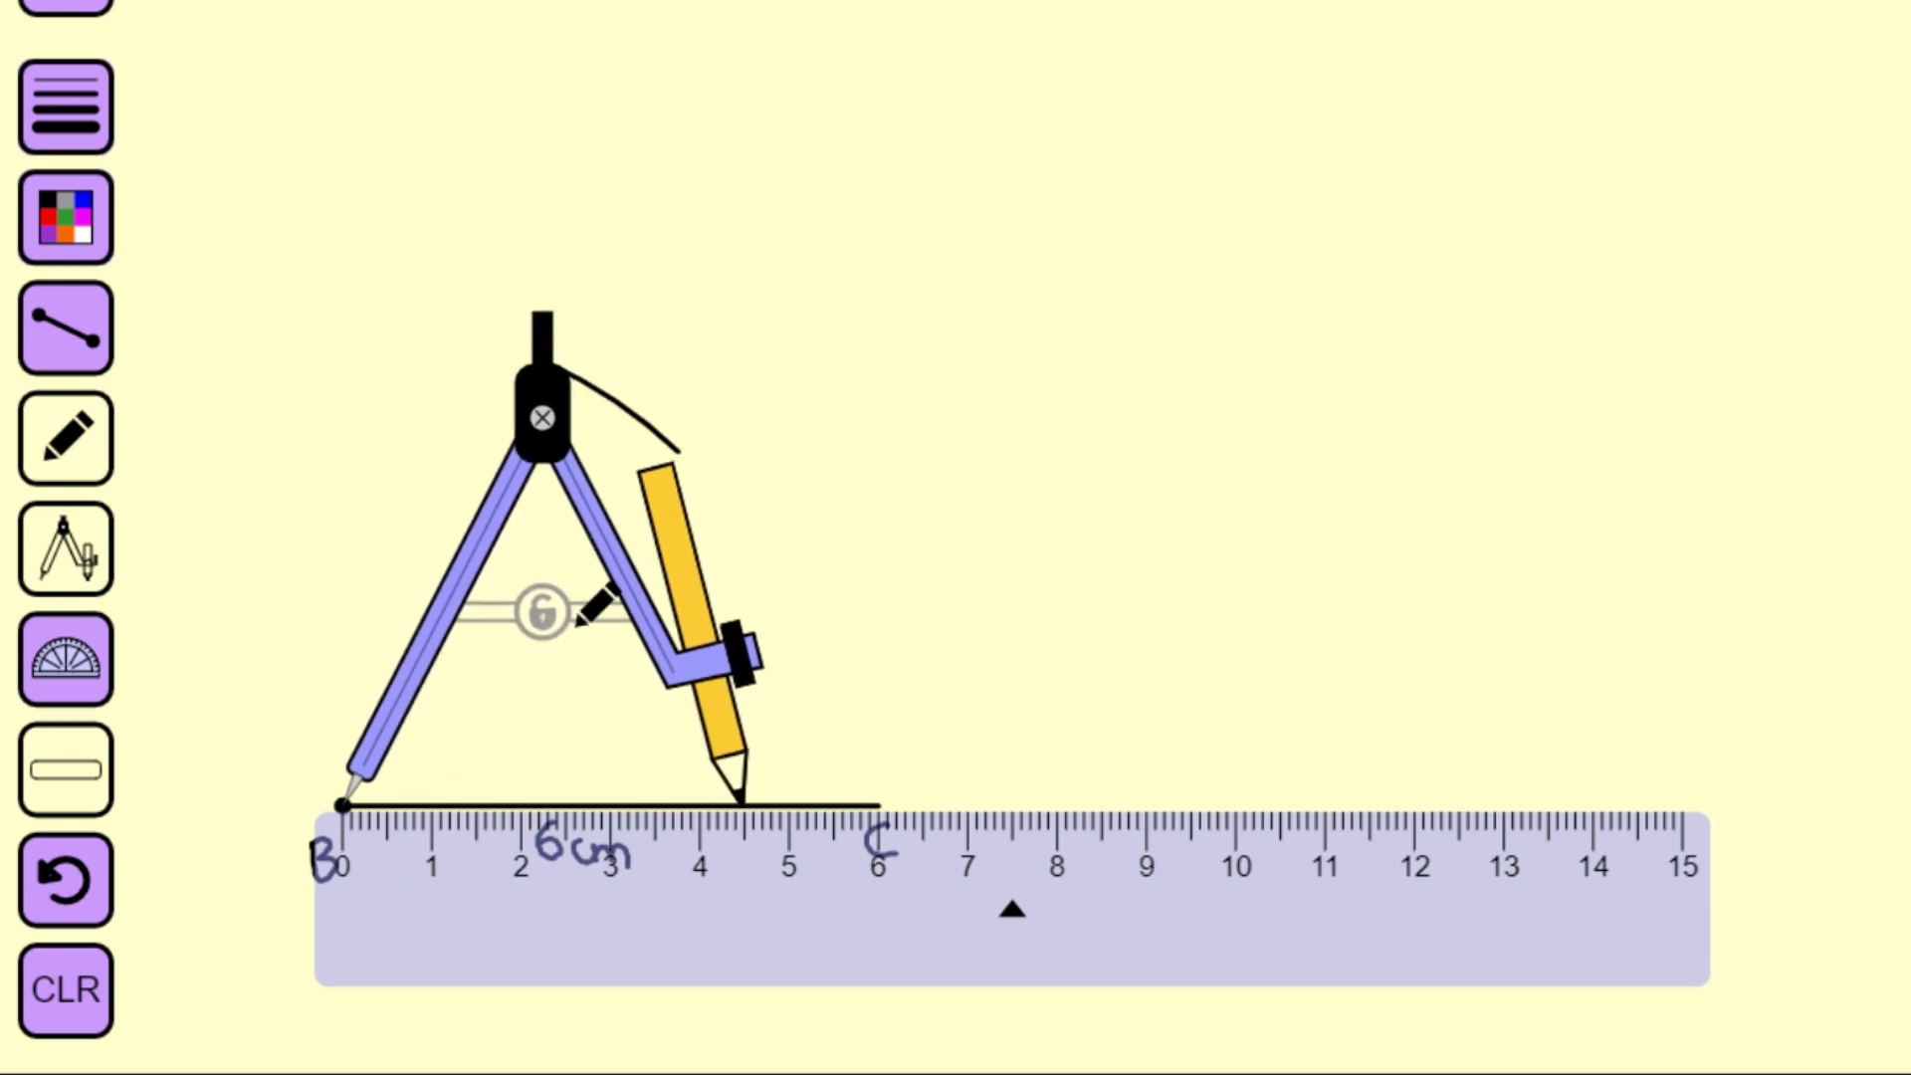
{"action": "left_click", "coordinate": [542, 612]}
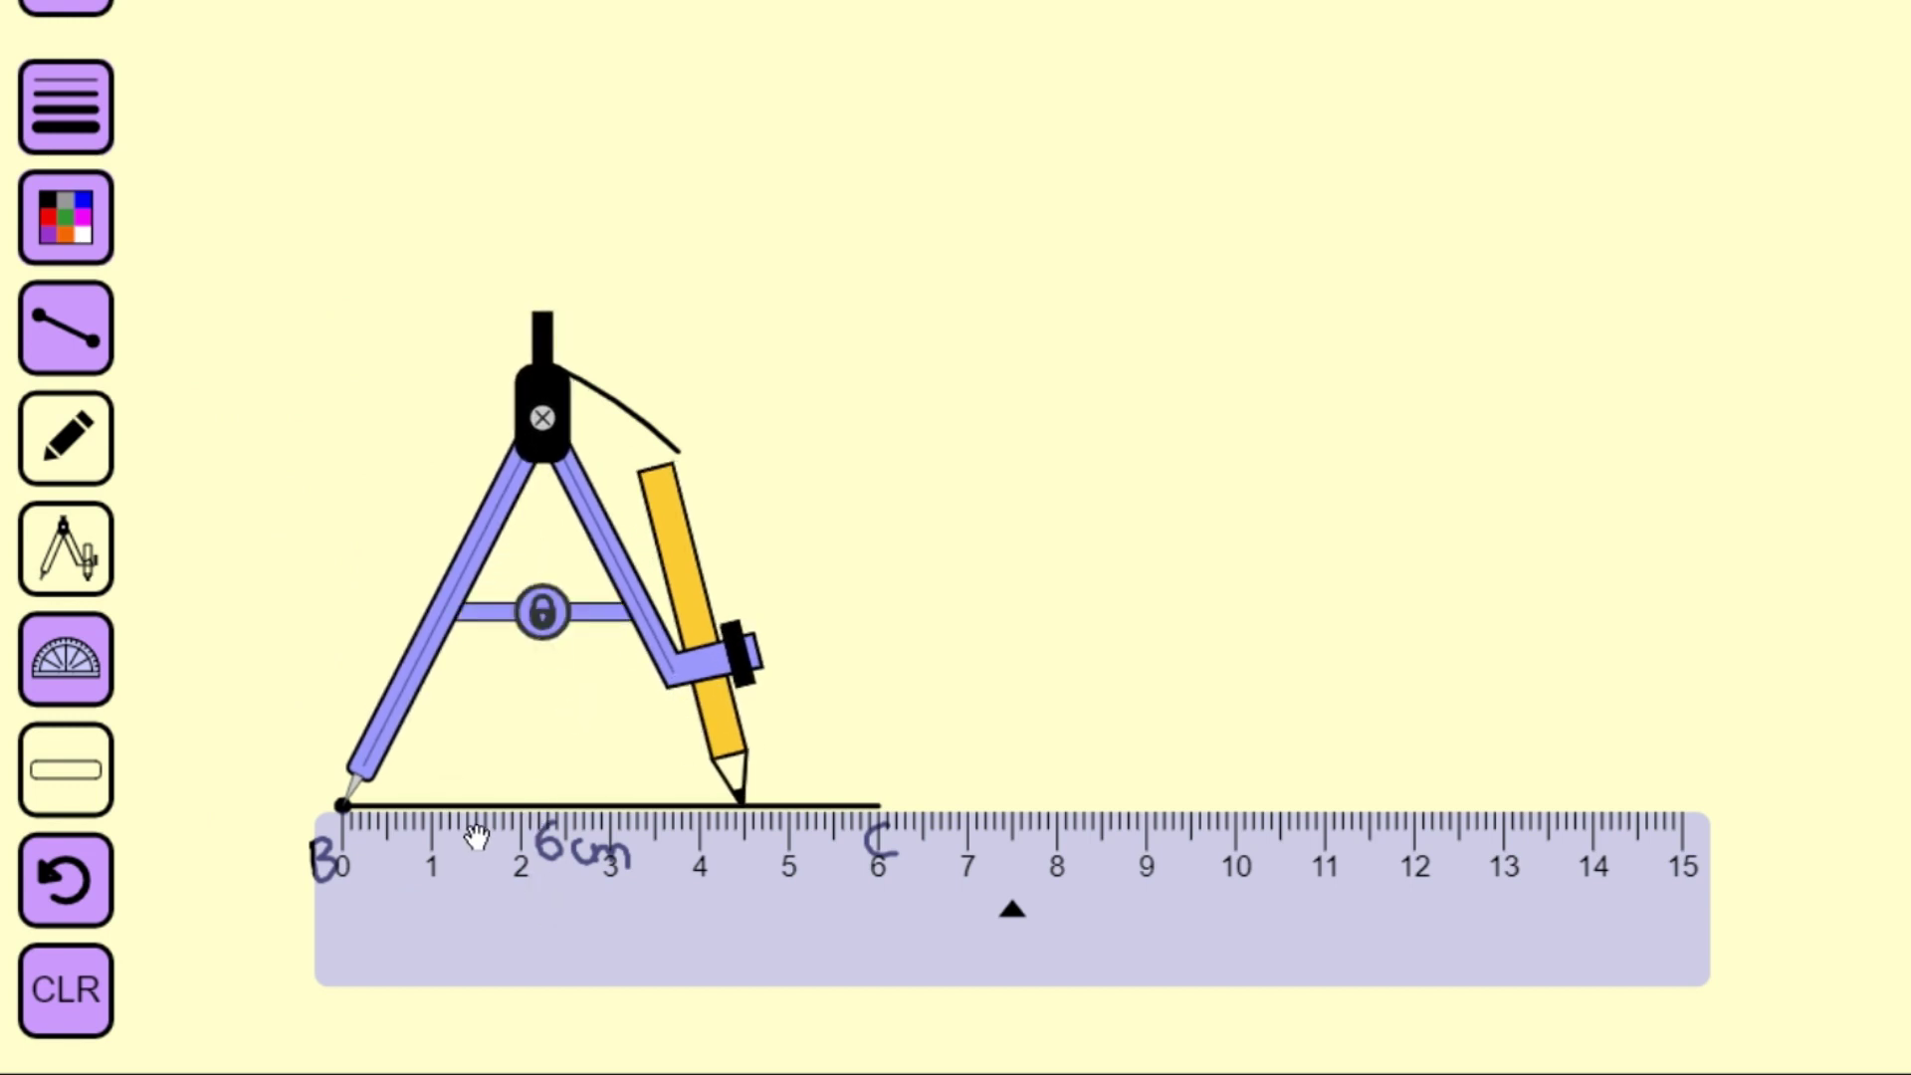
{"action": "left_click", "coordinate": [78, 768]}
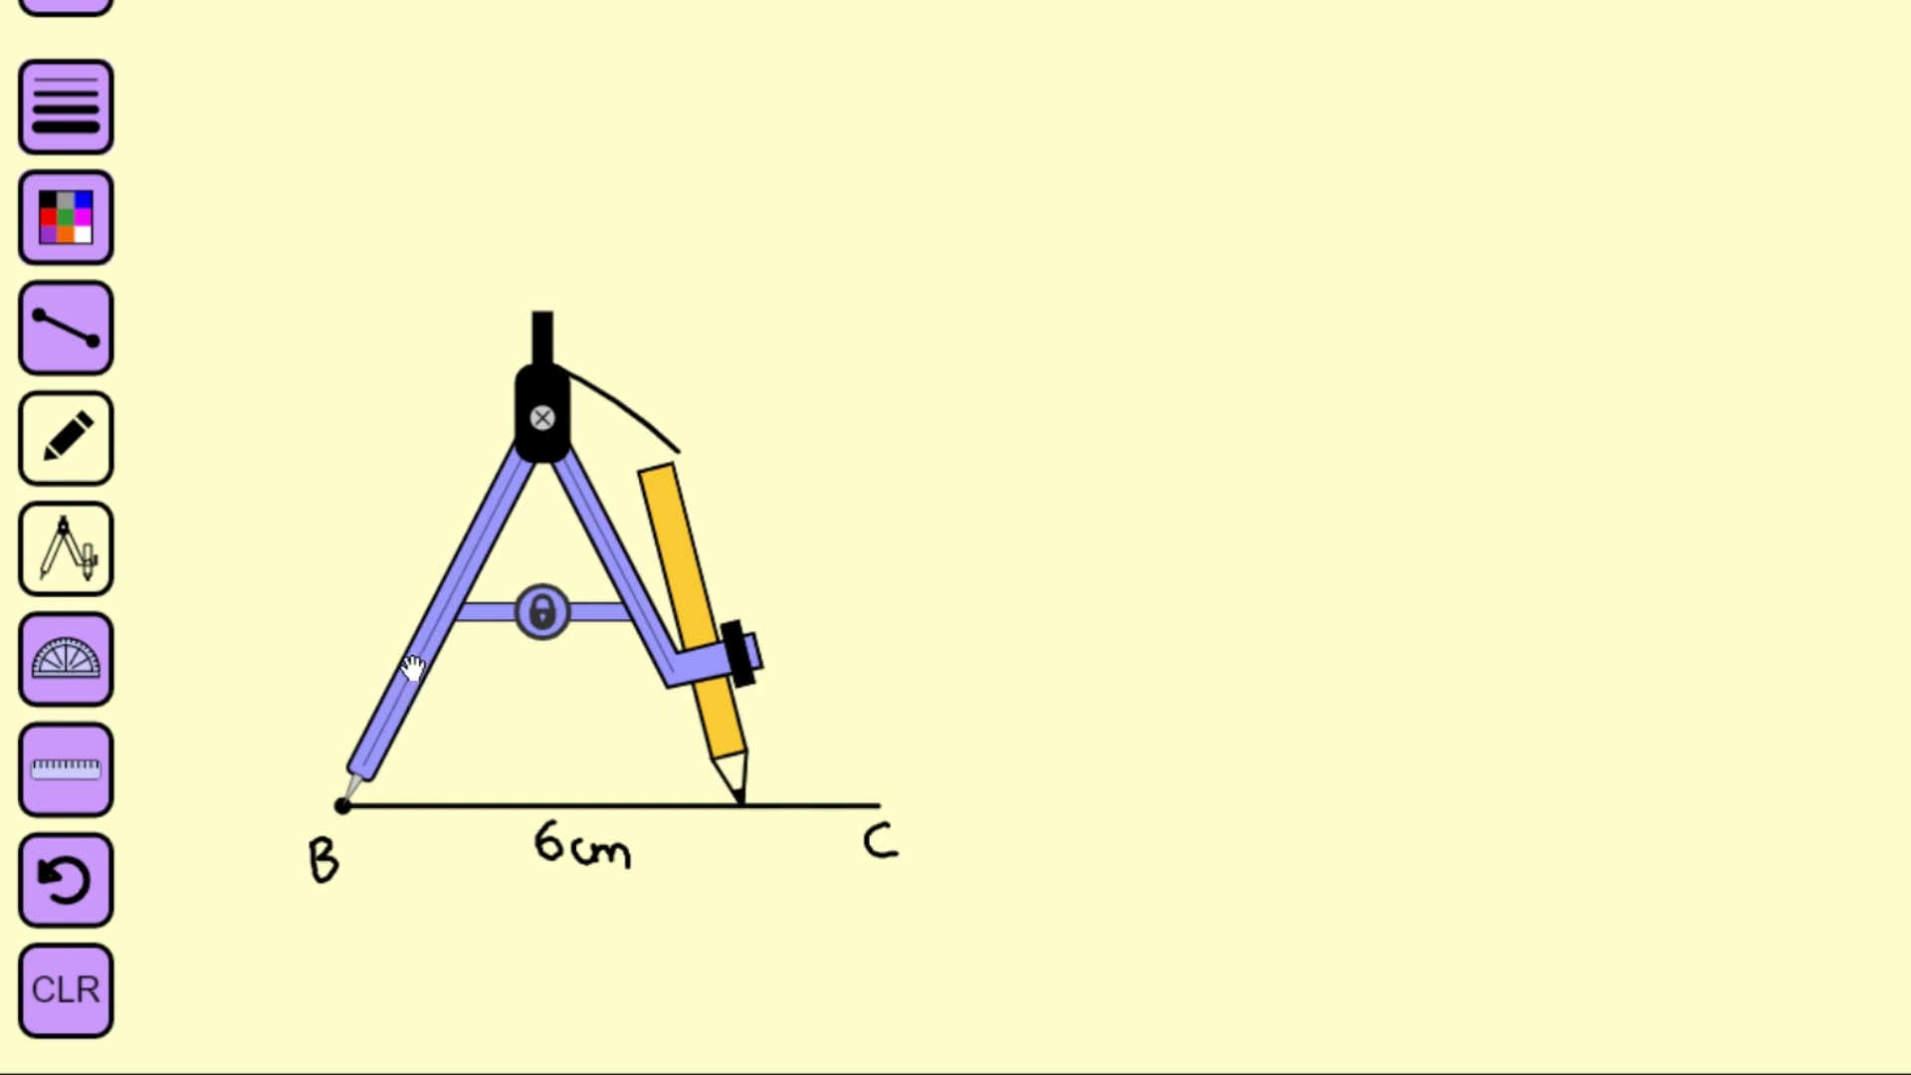
{"action": "left_click_drag", "start_coordinate": [460, 643], "coordinate": [933, 673]}
{"action": "mouse_move", "coordinate": [1176, 607]}
{"action": "left_mouse_down"}
{"action": "mouse_move", "coordinate": [747, 499]}
{"action": "mouse_move", "coordinate": [486, 537]}
{"action": "mouse_move", "coordinate": [421, 580]}
{"action": "mouse_move", "coordinate": [1105, 463]}
{"action": "mouse_move", "coordinate": [1003, 530]}
{"action": "mouse_move", "coordinate": [1079, 461]}
{"action": "mouse_move", "coordinate": [1135, 443]}
{"action": "mouse_move", "coordinate": [1176, 486]}
{"action": "left_mouse_up"}
{"action": "key", "text": "p"}
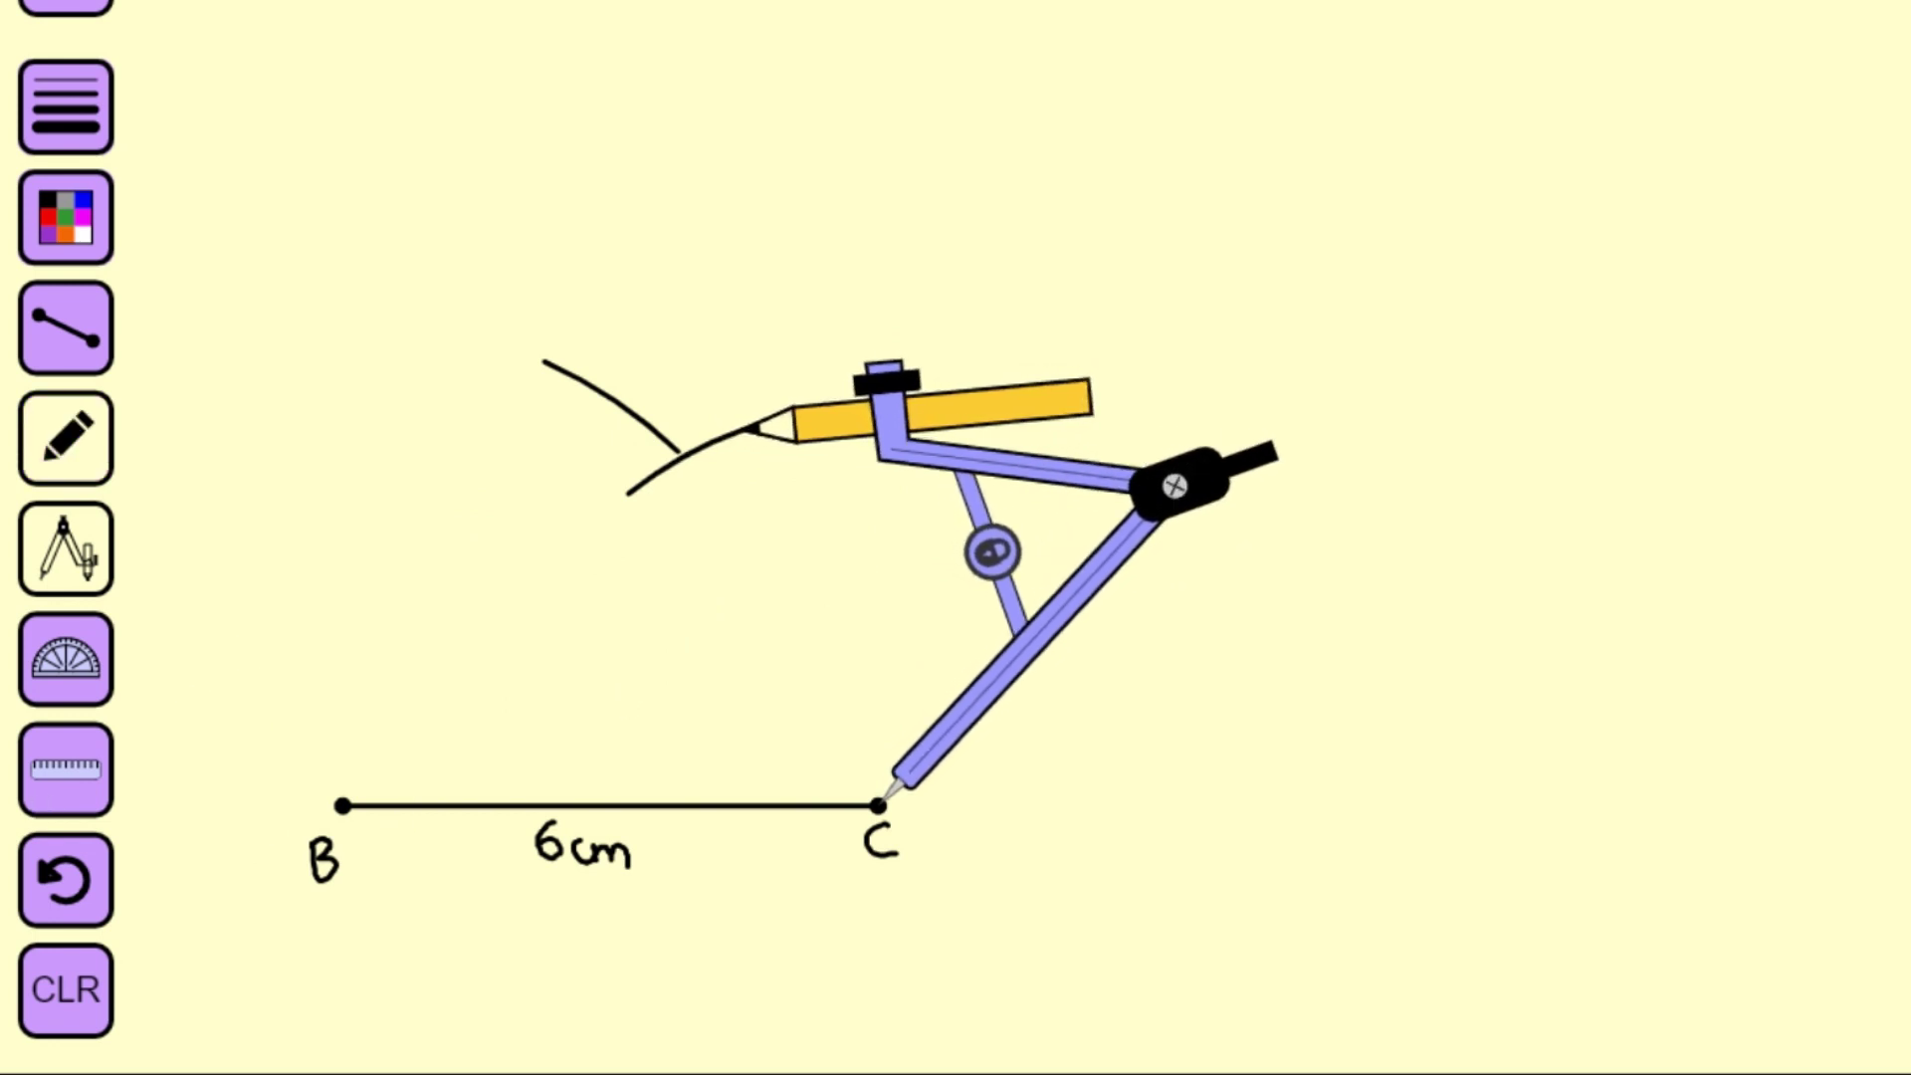
Step: Refit the compass at B to the first arc, extend that arc across the one from C, and put the compass away
{"action": "left_click_drag", "start_coordinate": [794, 751], "coordinate": [373, 744]}
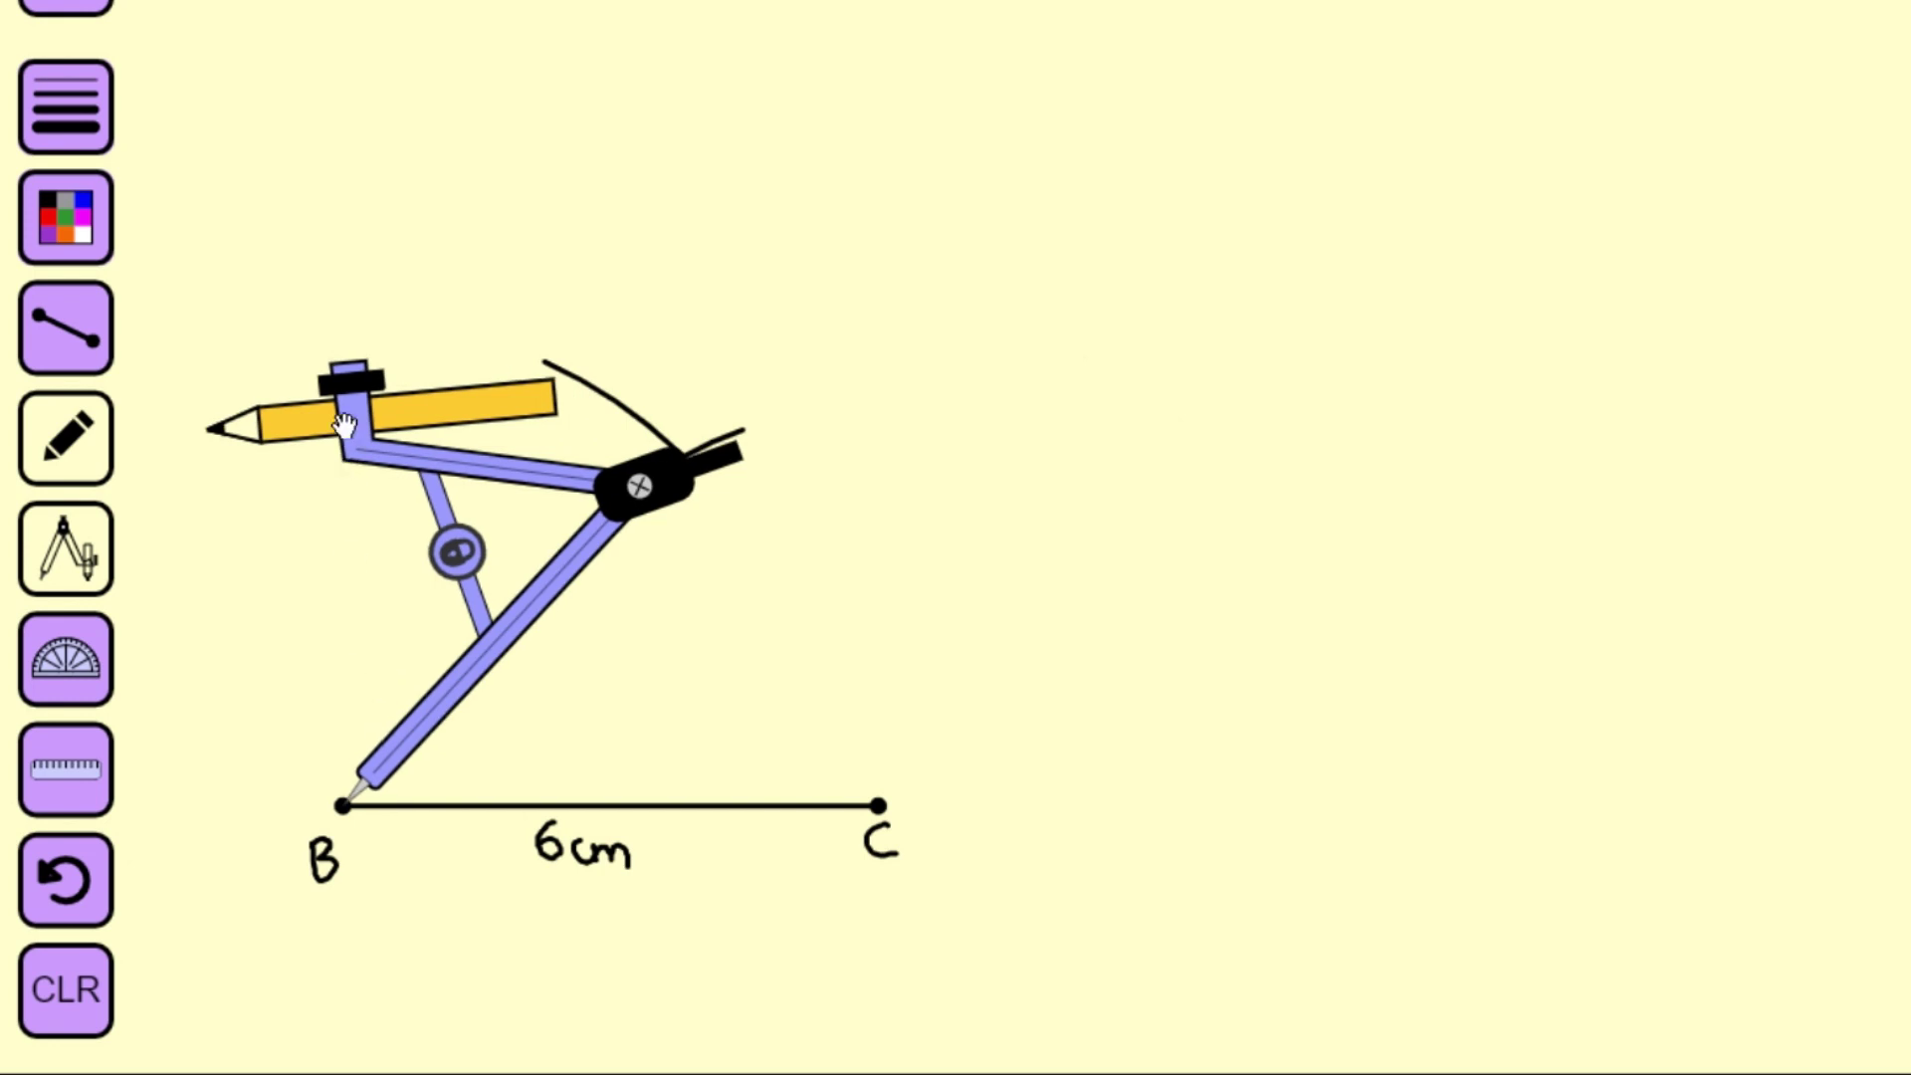
{"action": "left_click", "coordinate": [457, 548]}
{"action": "mouse_move", "coordinate": [332, 418]}
{"action": "left_mouse_down"}
{"action": "mouse_move", "coordinate": [641, 511]}
{"action": "mouse_move", "coordinate": [793, 439]}
{"action": "left_mouse_up"}
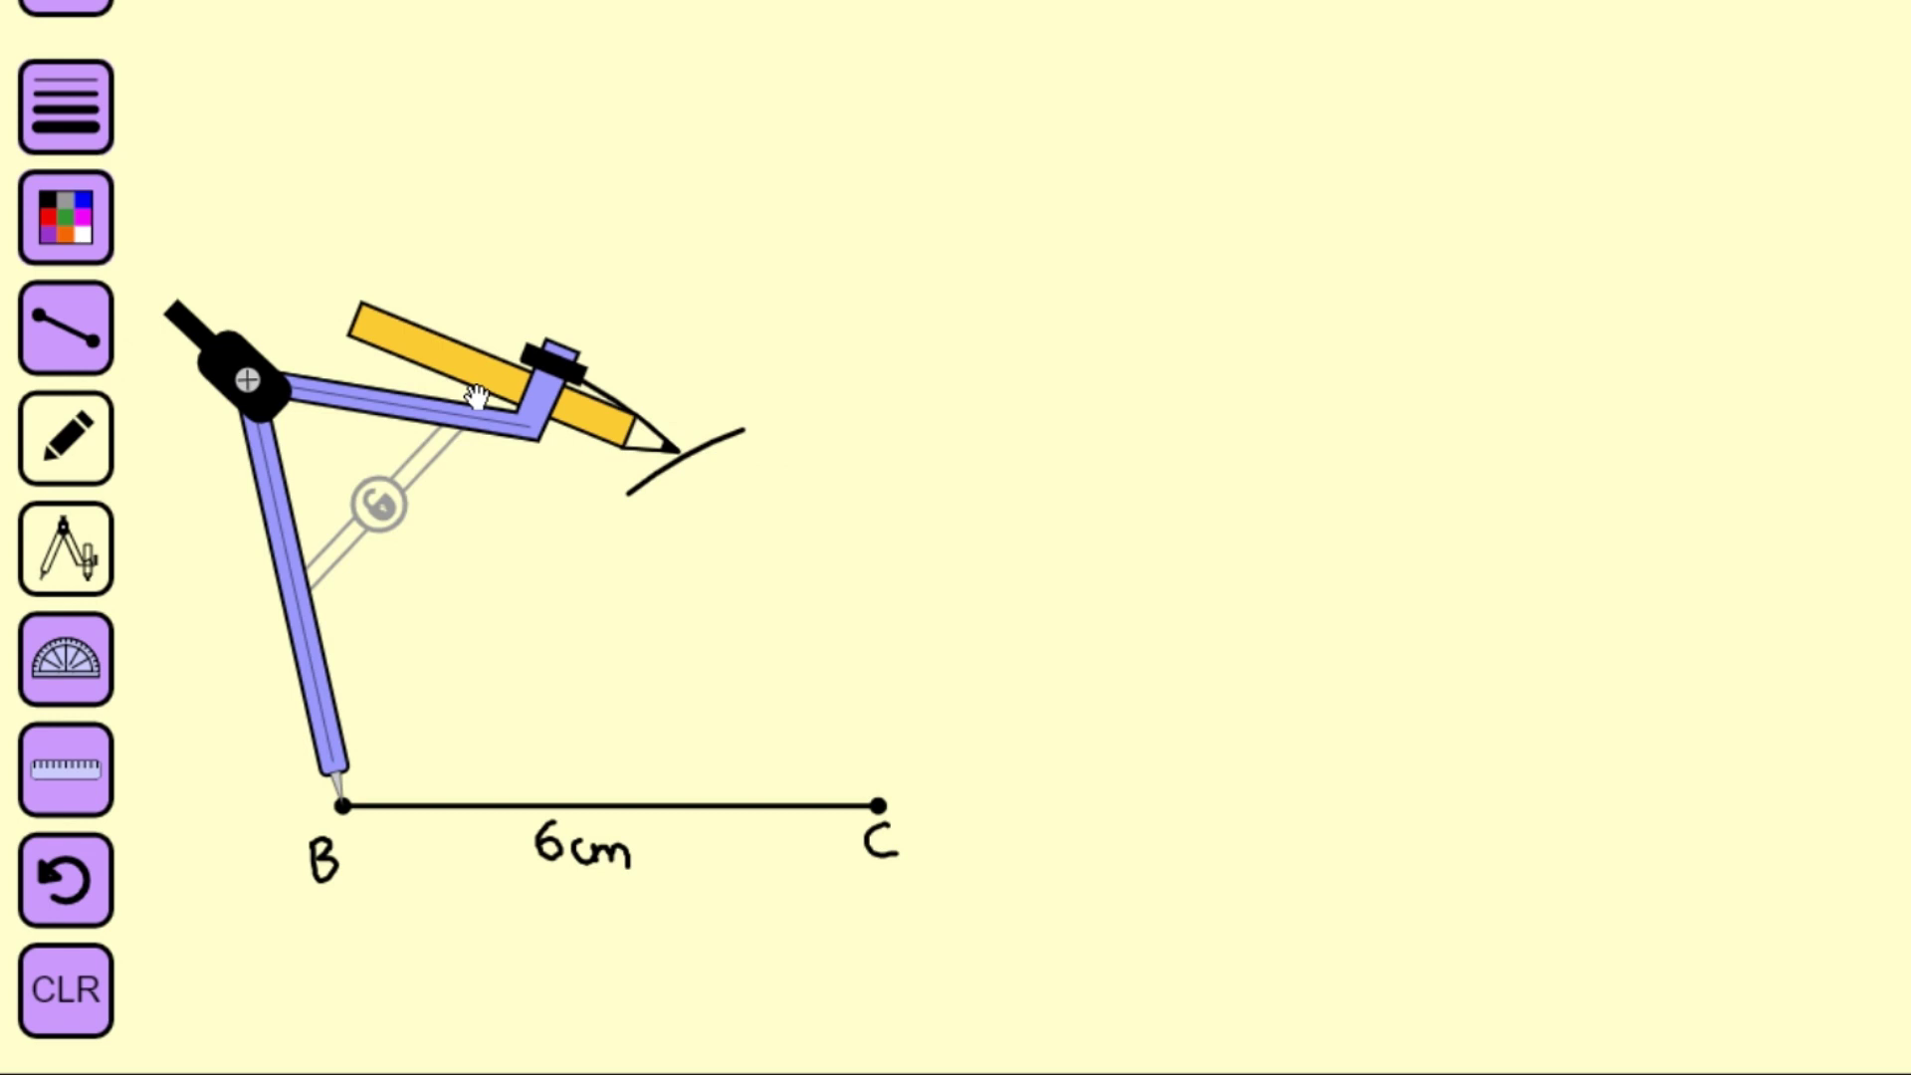
{"action": "left_click", "coordinate": [380, 506]}
{"action": "left_click_drag", "start_coordinate": [248, 396], "coordinate": [346, 441]}
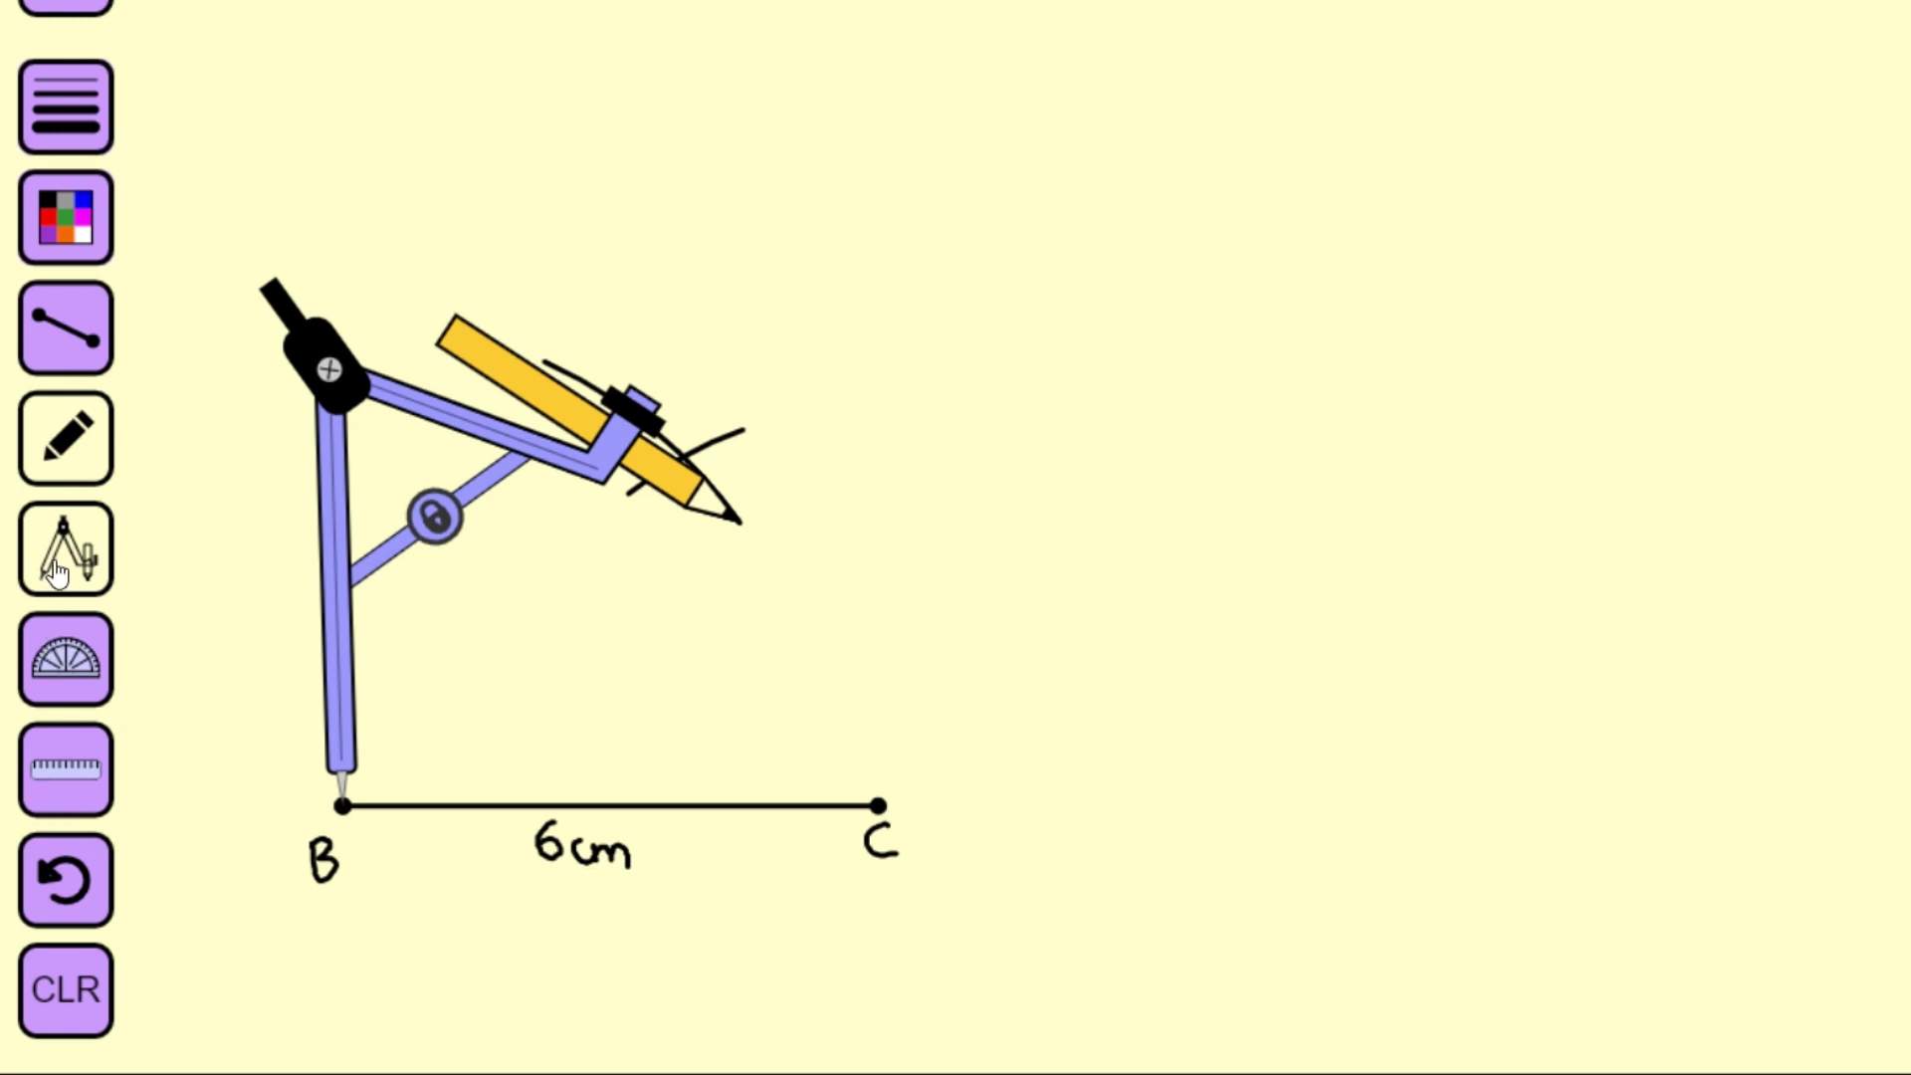
{"action": "left_click", "coordinate": [57, 572]}
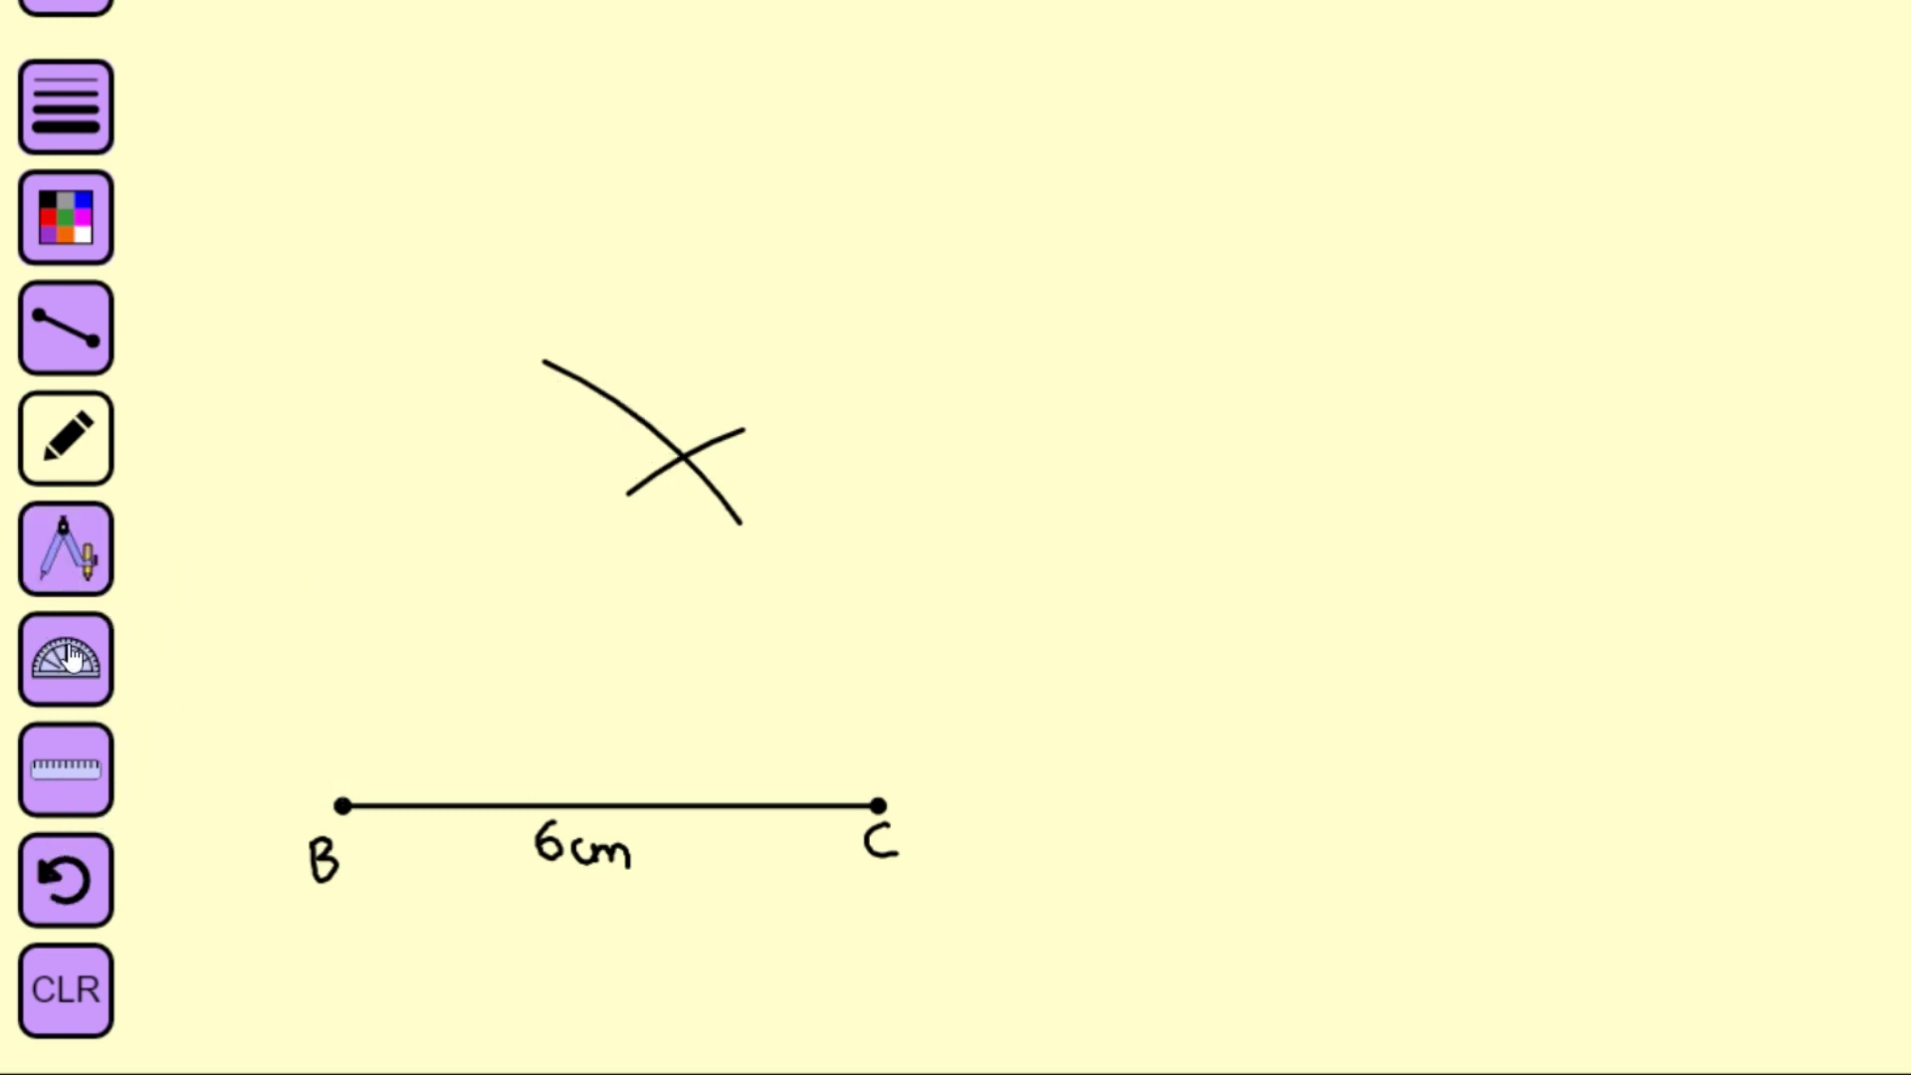
Step: Draw straight lines from B and from C to the intersection of the two arcs
{"action": "left_click", "coordinate": [69, 368]}
{"action": "left_click_drag", "start_coordinate": [342, 805], "coordinate": [696, 469]}
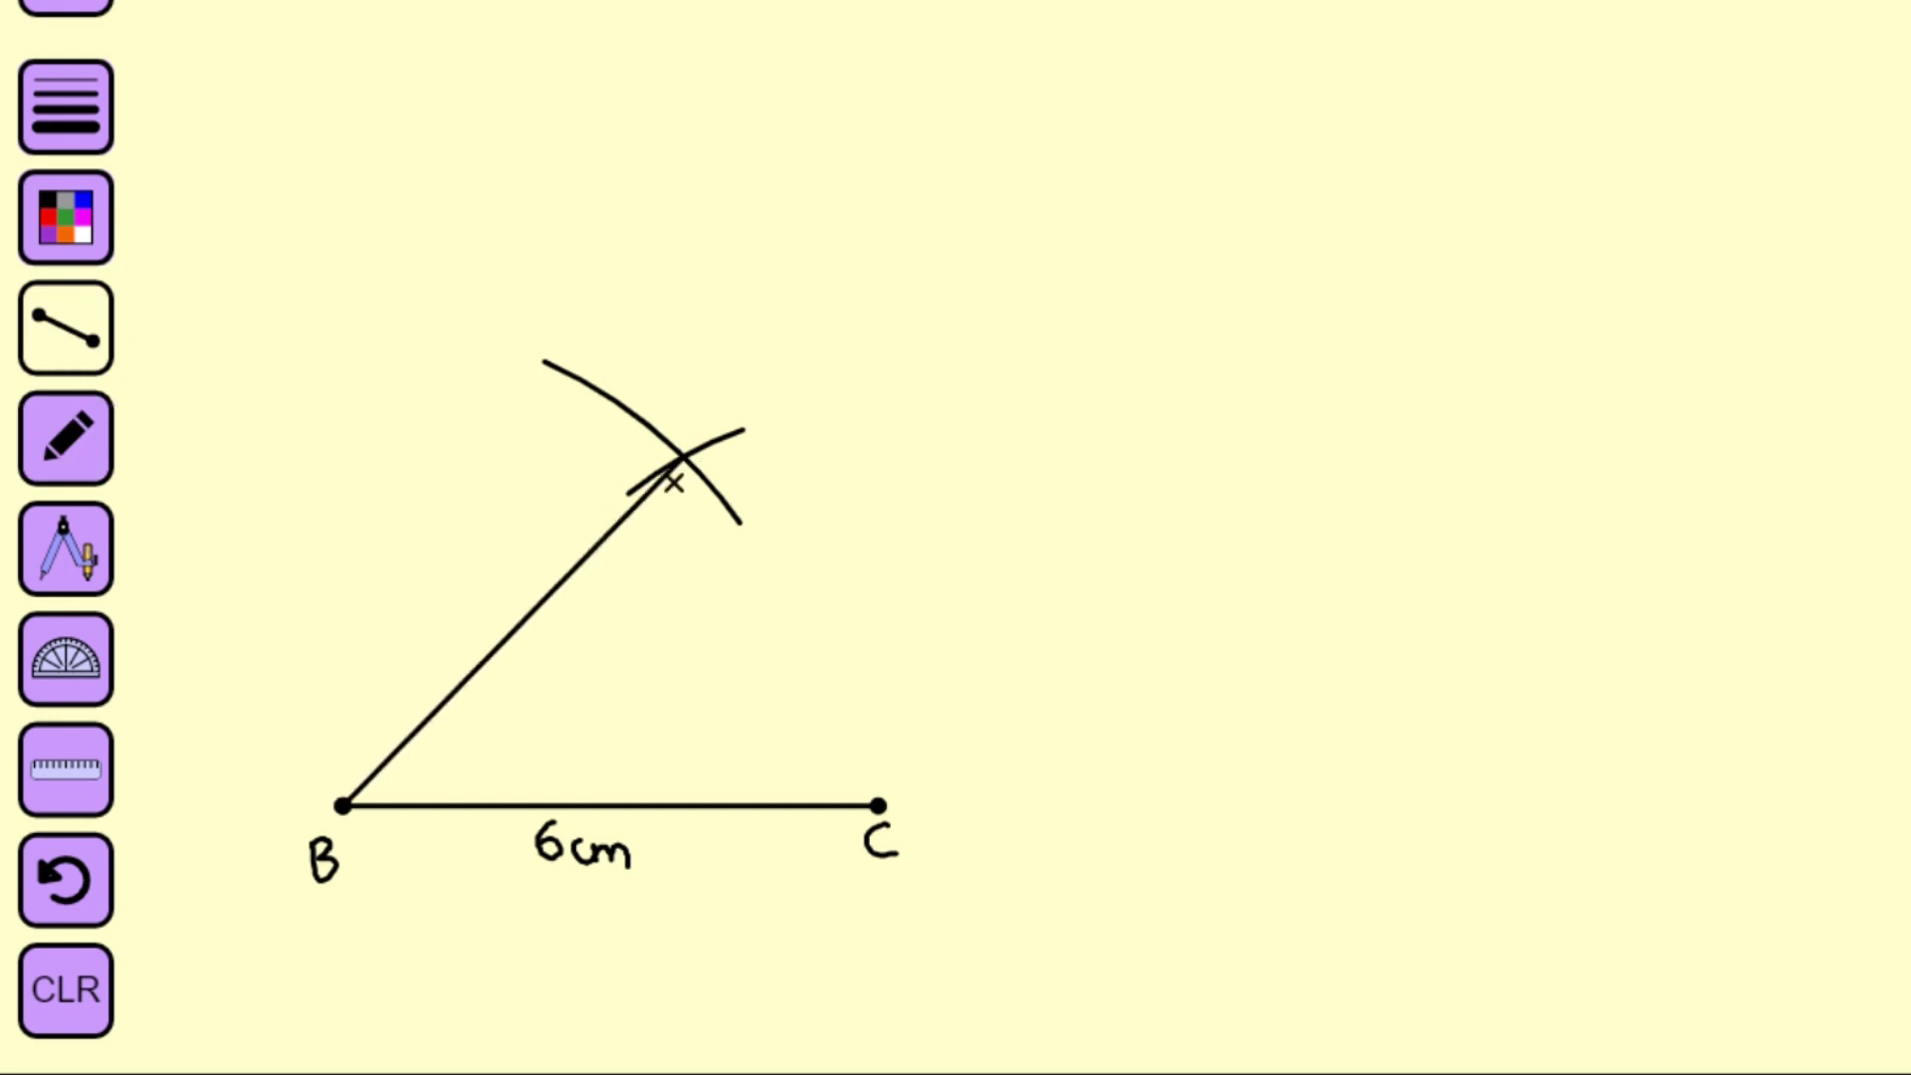
{"action": "left_click", "coordinate": [66, 370]}
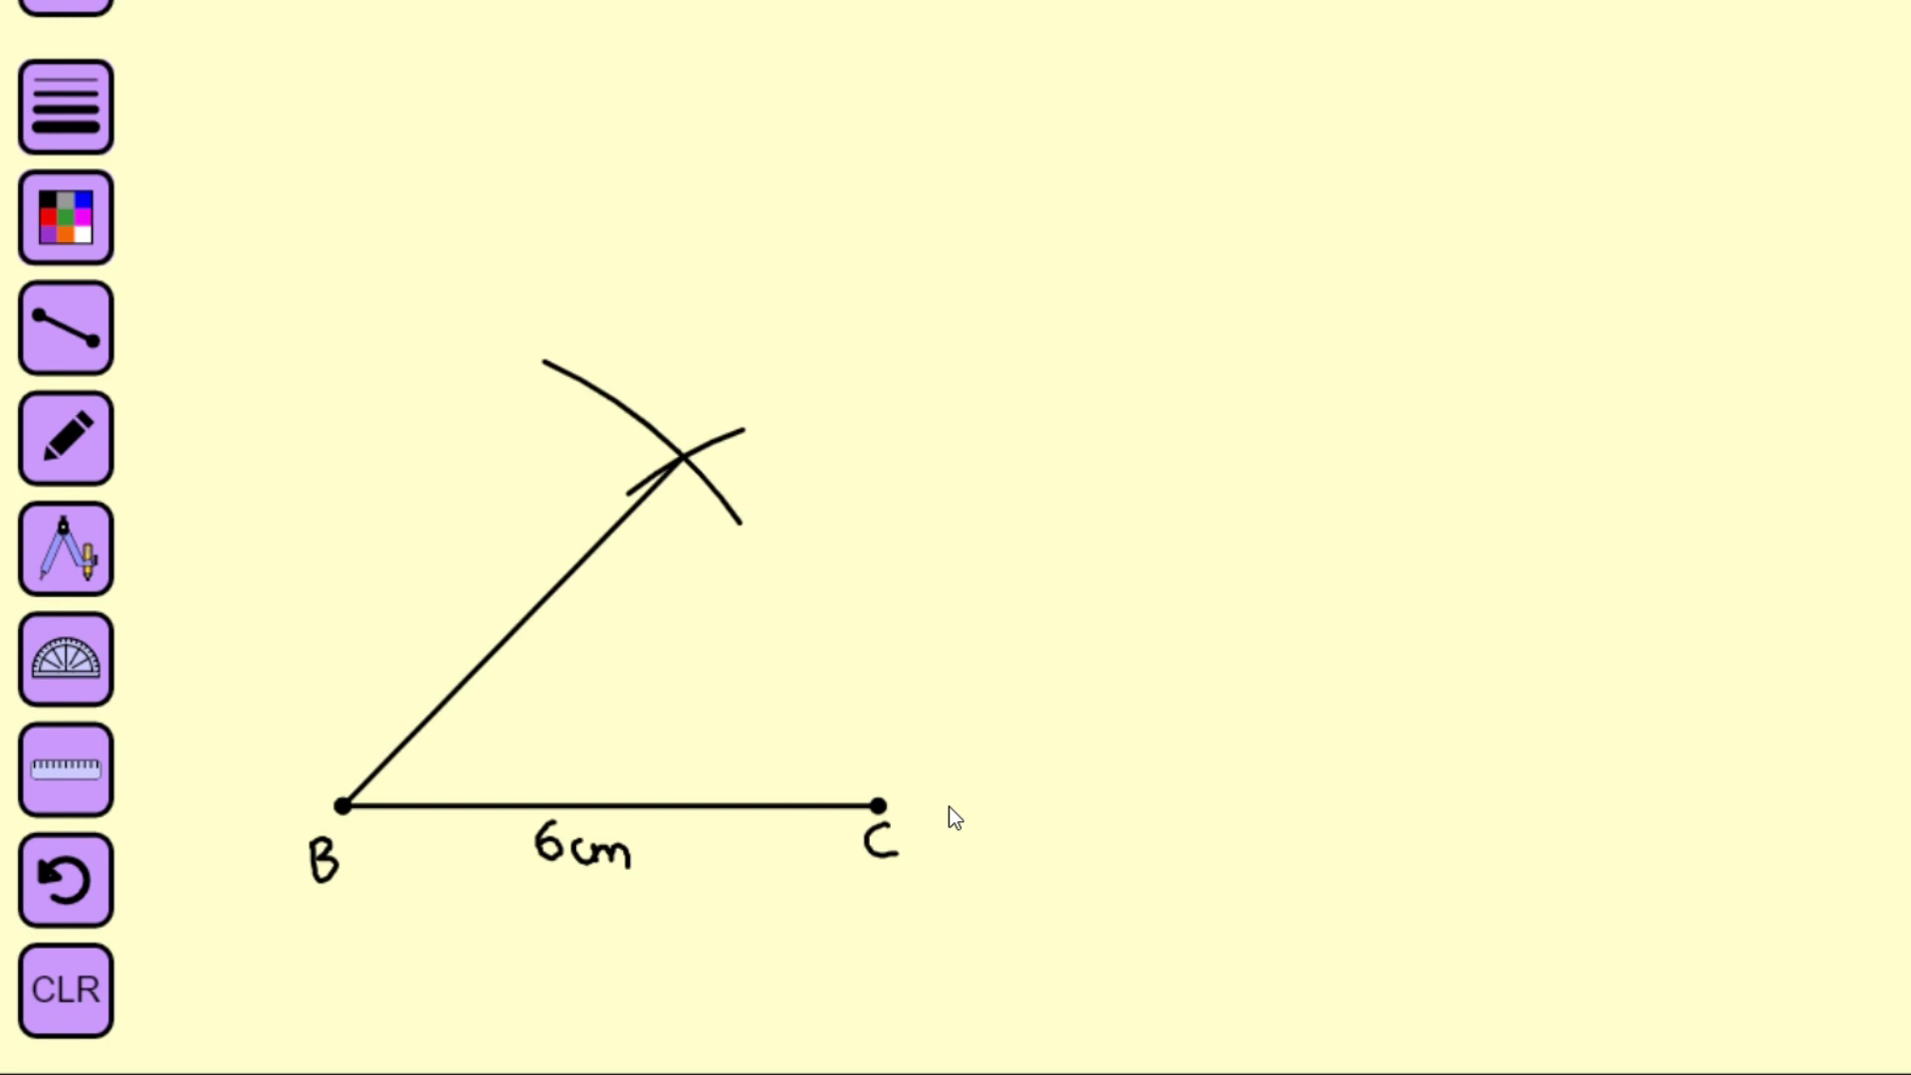
{"action": "left_click", "coordinate": [69, 358]}
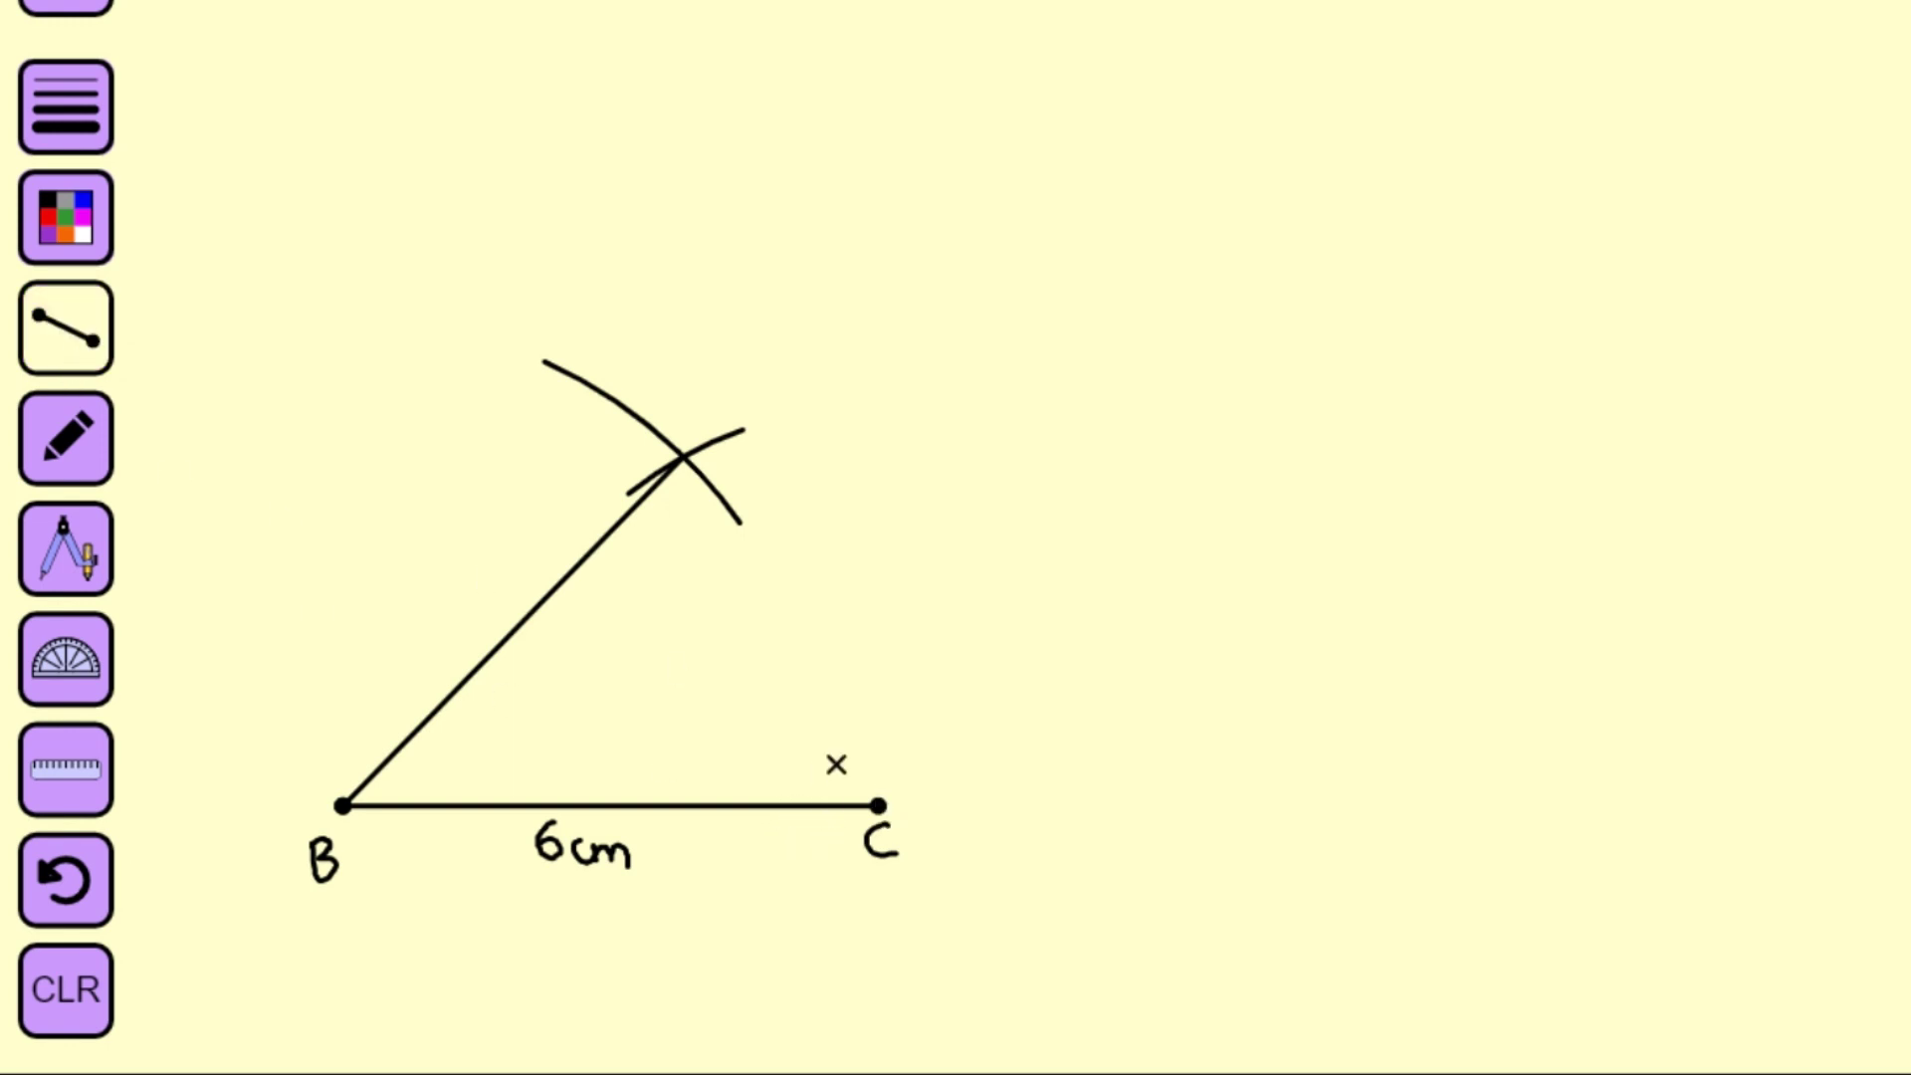
{"action": "left_click_drag", "start_coordinate": [878, 805], "coordinate": [697, 475]}
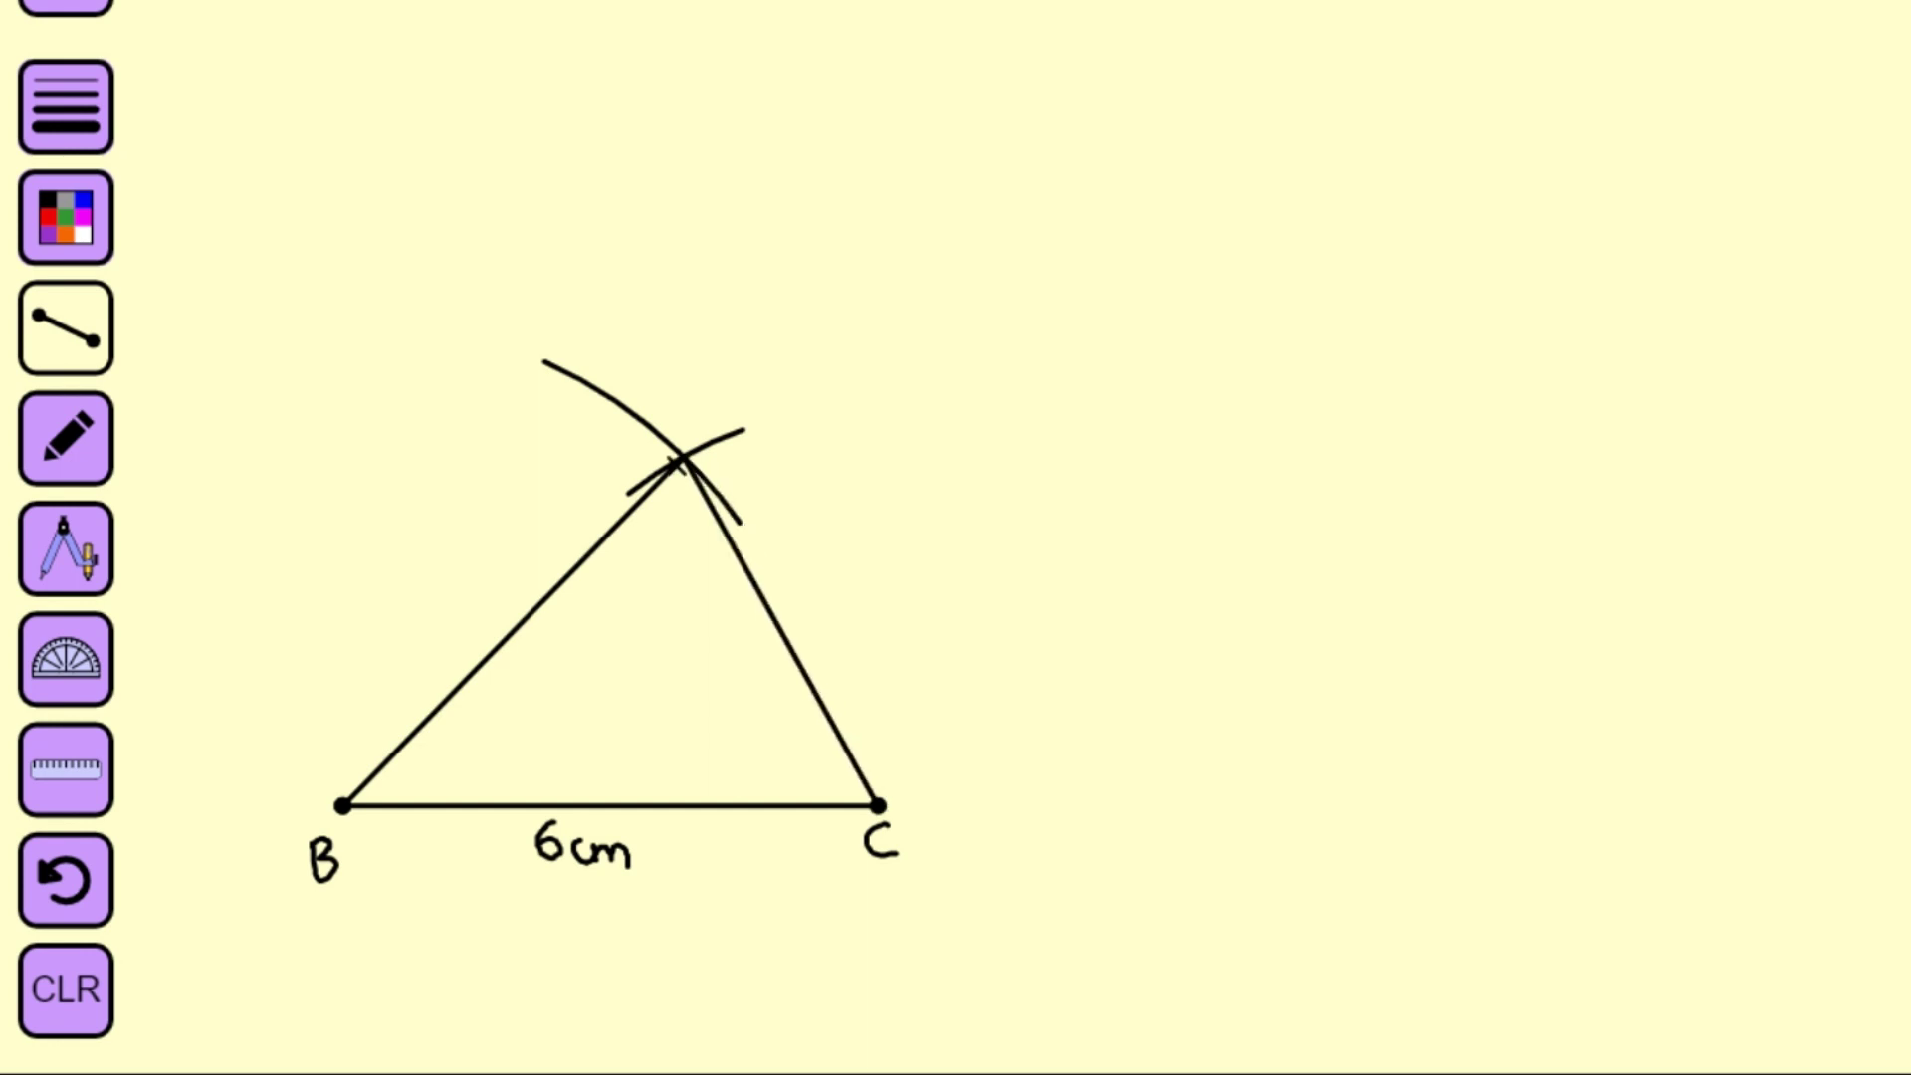
Step: Label the top vertex A and write the side lengths 5.5cm beside AB and 4.5cm beside AC
{"action": "left_click", "coordinate": [84, 479]}
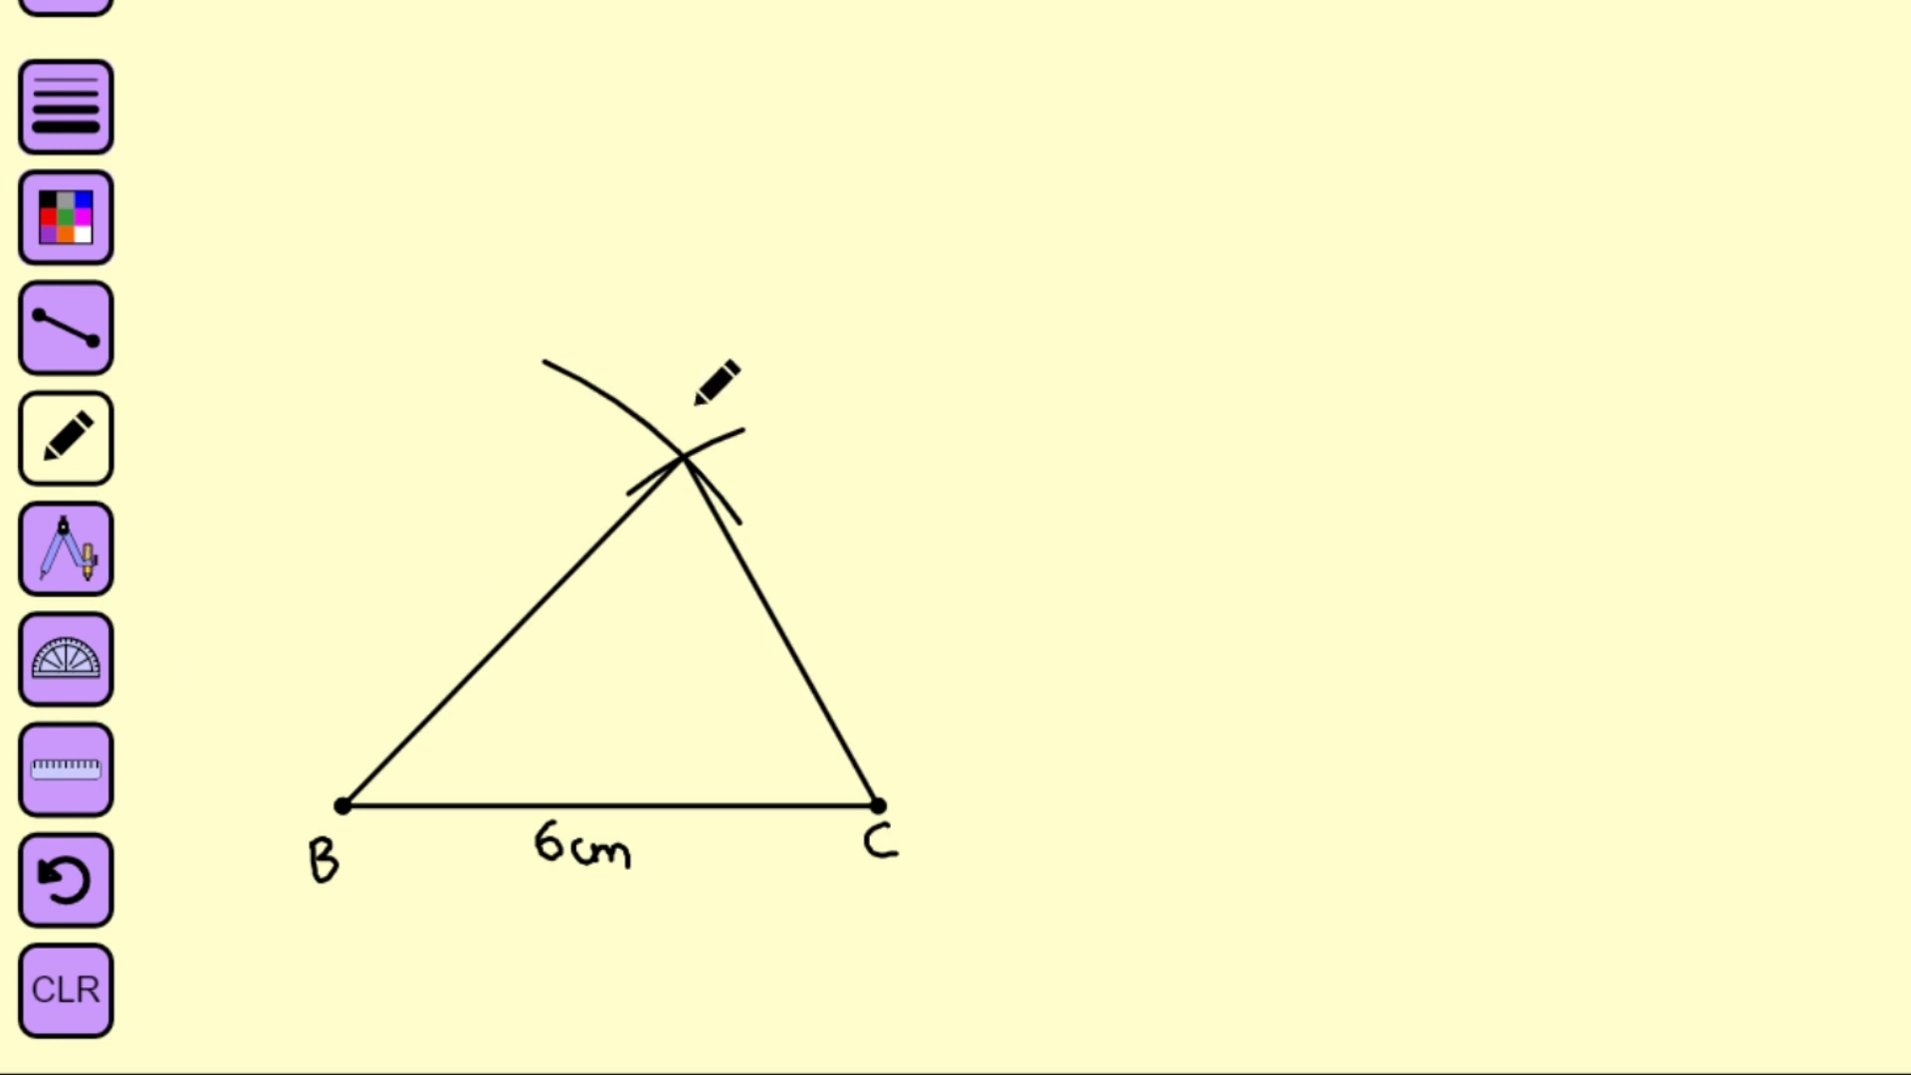
{"action": "left_click_drag", "start_coordinate": [676, 426], "coordinate": [696, 431]}
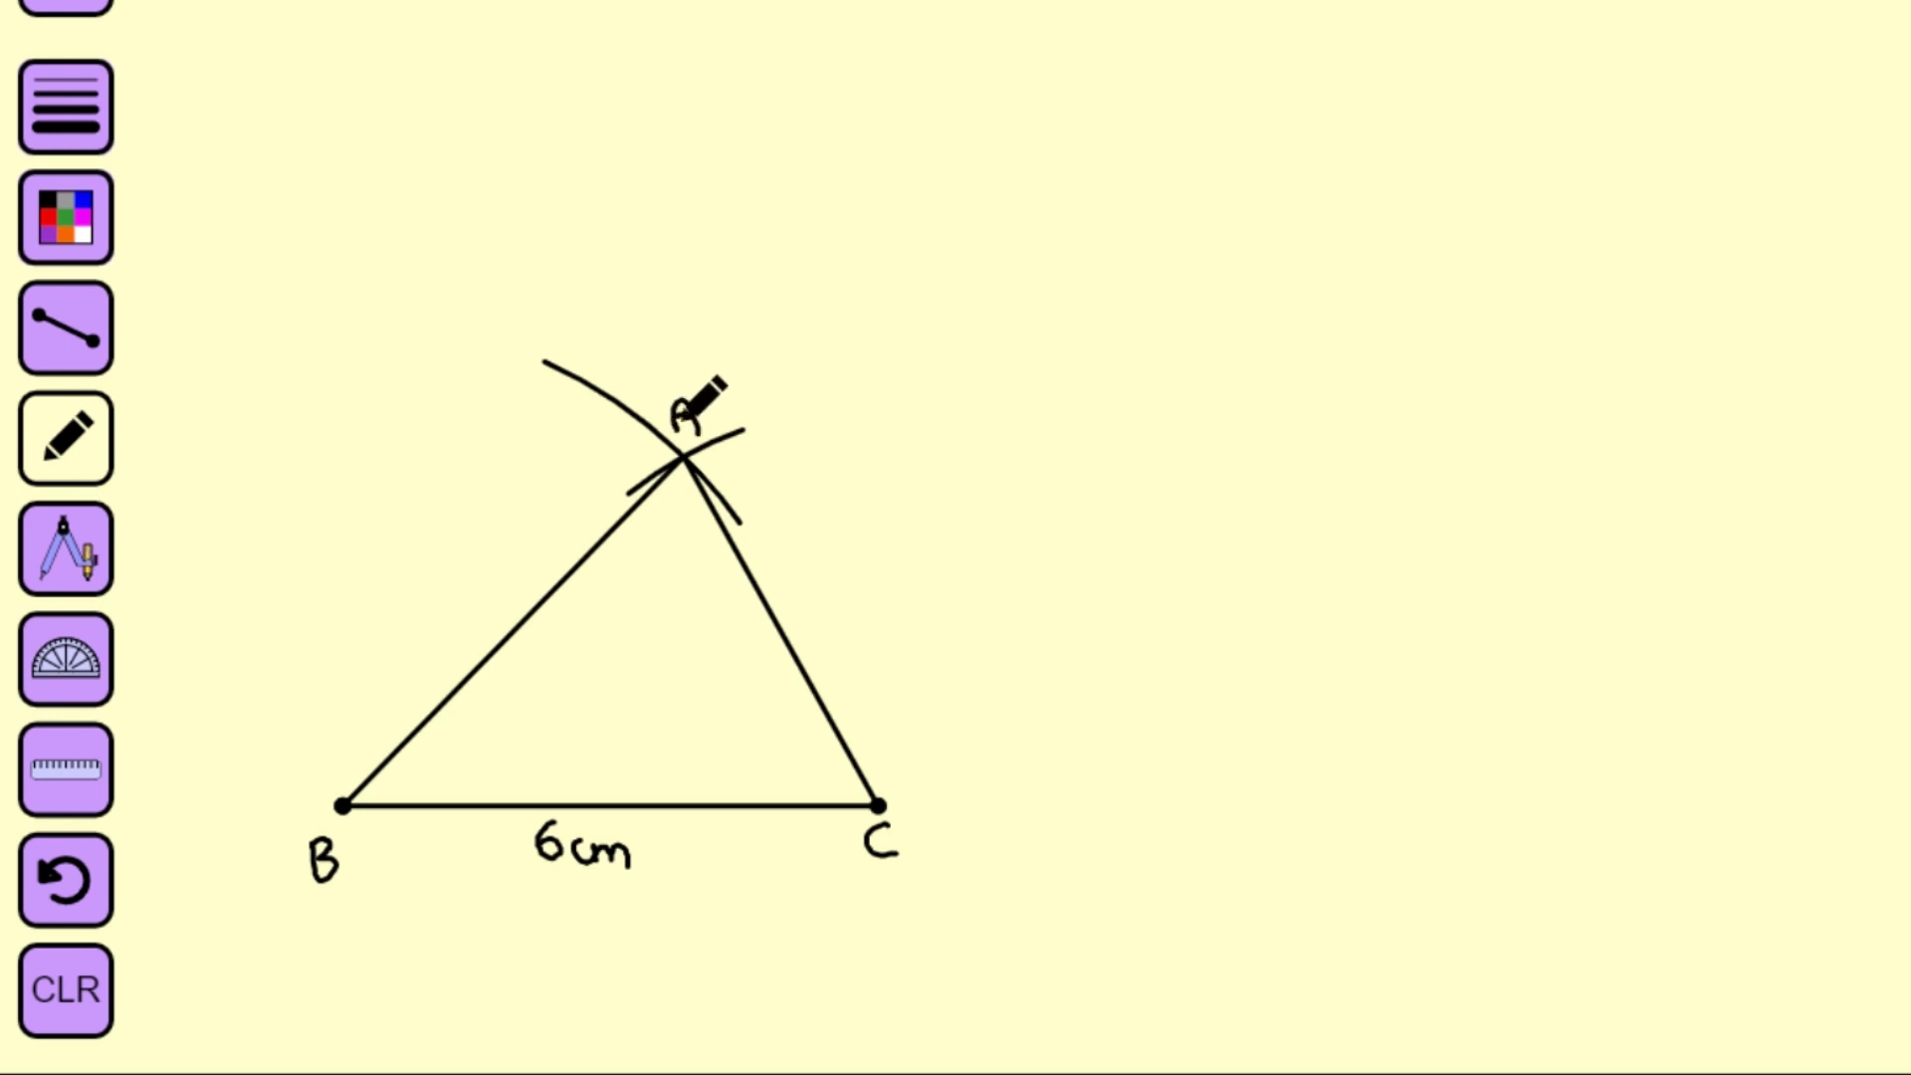
{"action": "mouse_move", "coordinate": [406, 670]}
{"action": "left_mouse_down"}
{"action": "mouse_move", "coordinate": [416, 687]}
{"action": "mouse_move", "coordinate": [513, 607]}
{"action": "left_mouse_up"}
{"action": "left_click", "coordinate": [441, 673]}
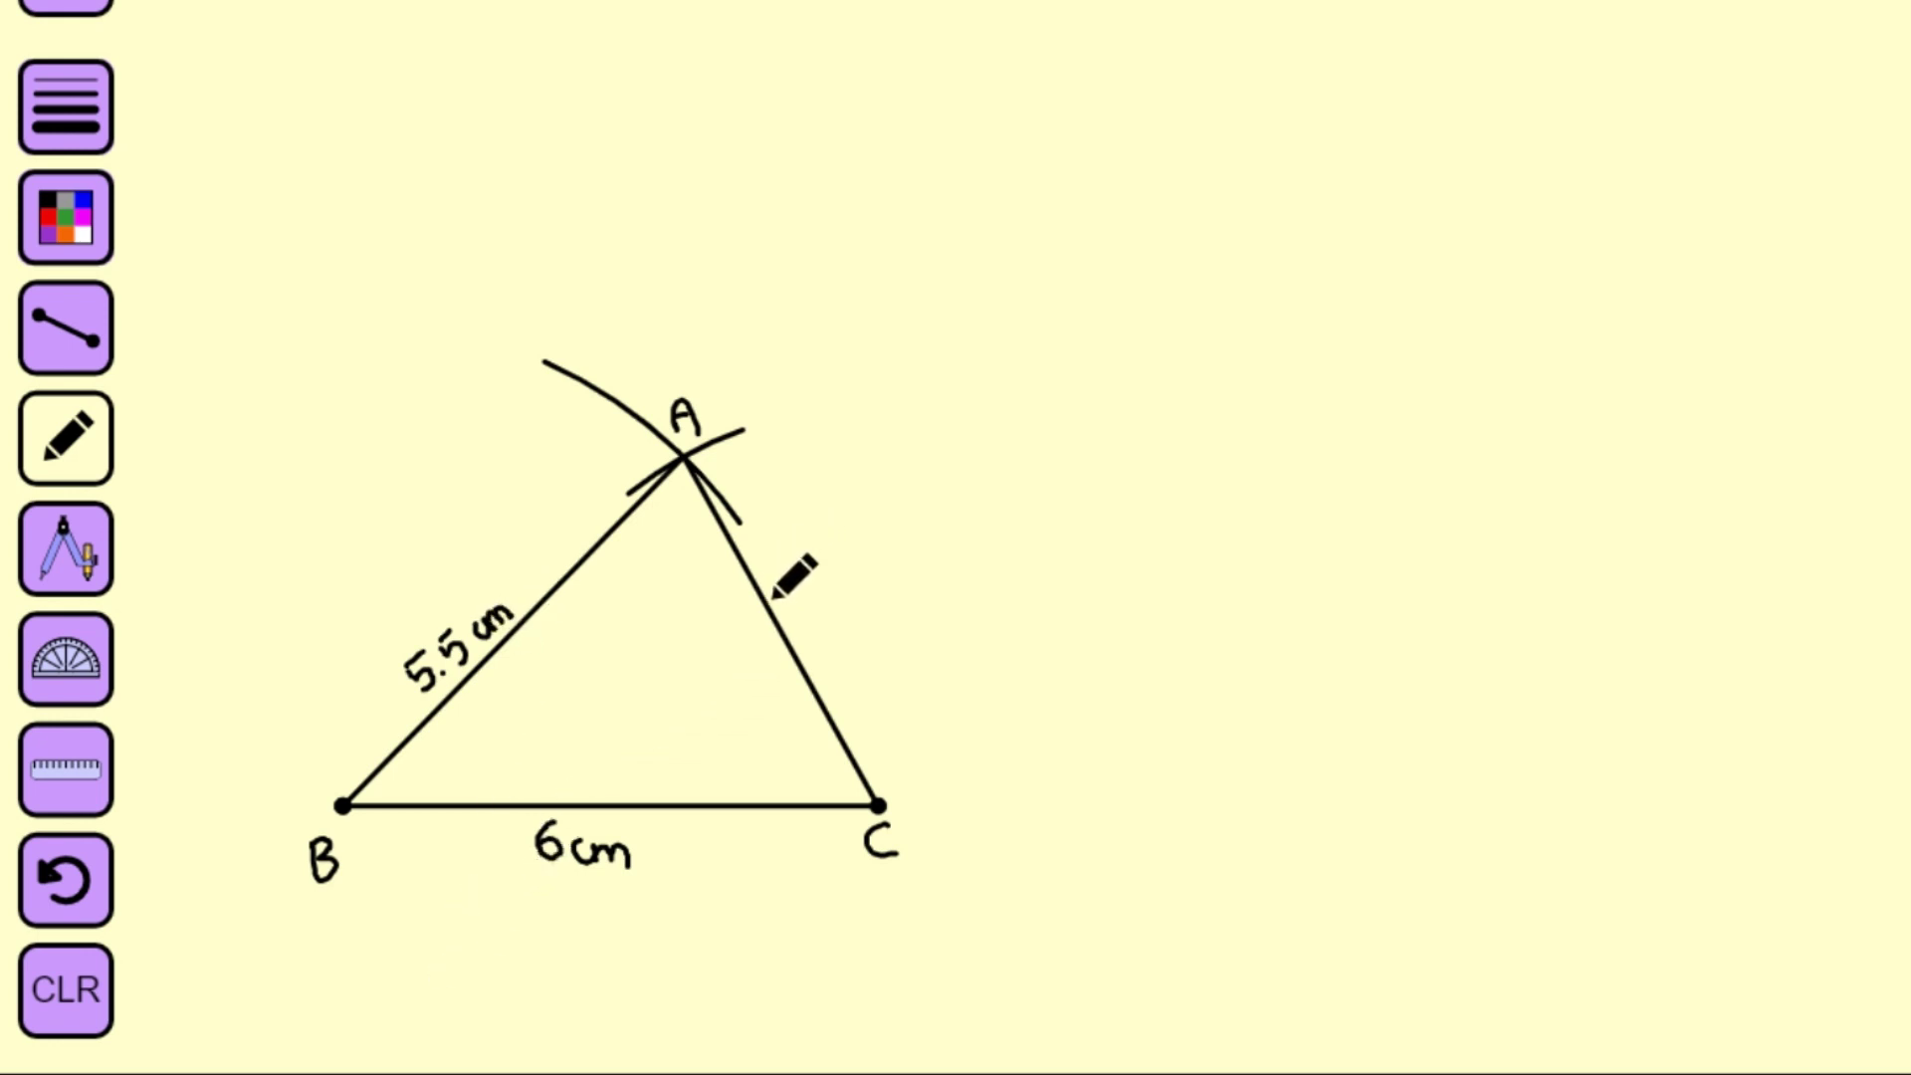
{"action": "left_click_drag", "start_coordinate": [784, 602], "coordinate": [876, 616]}
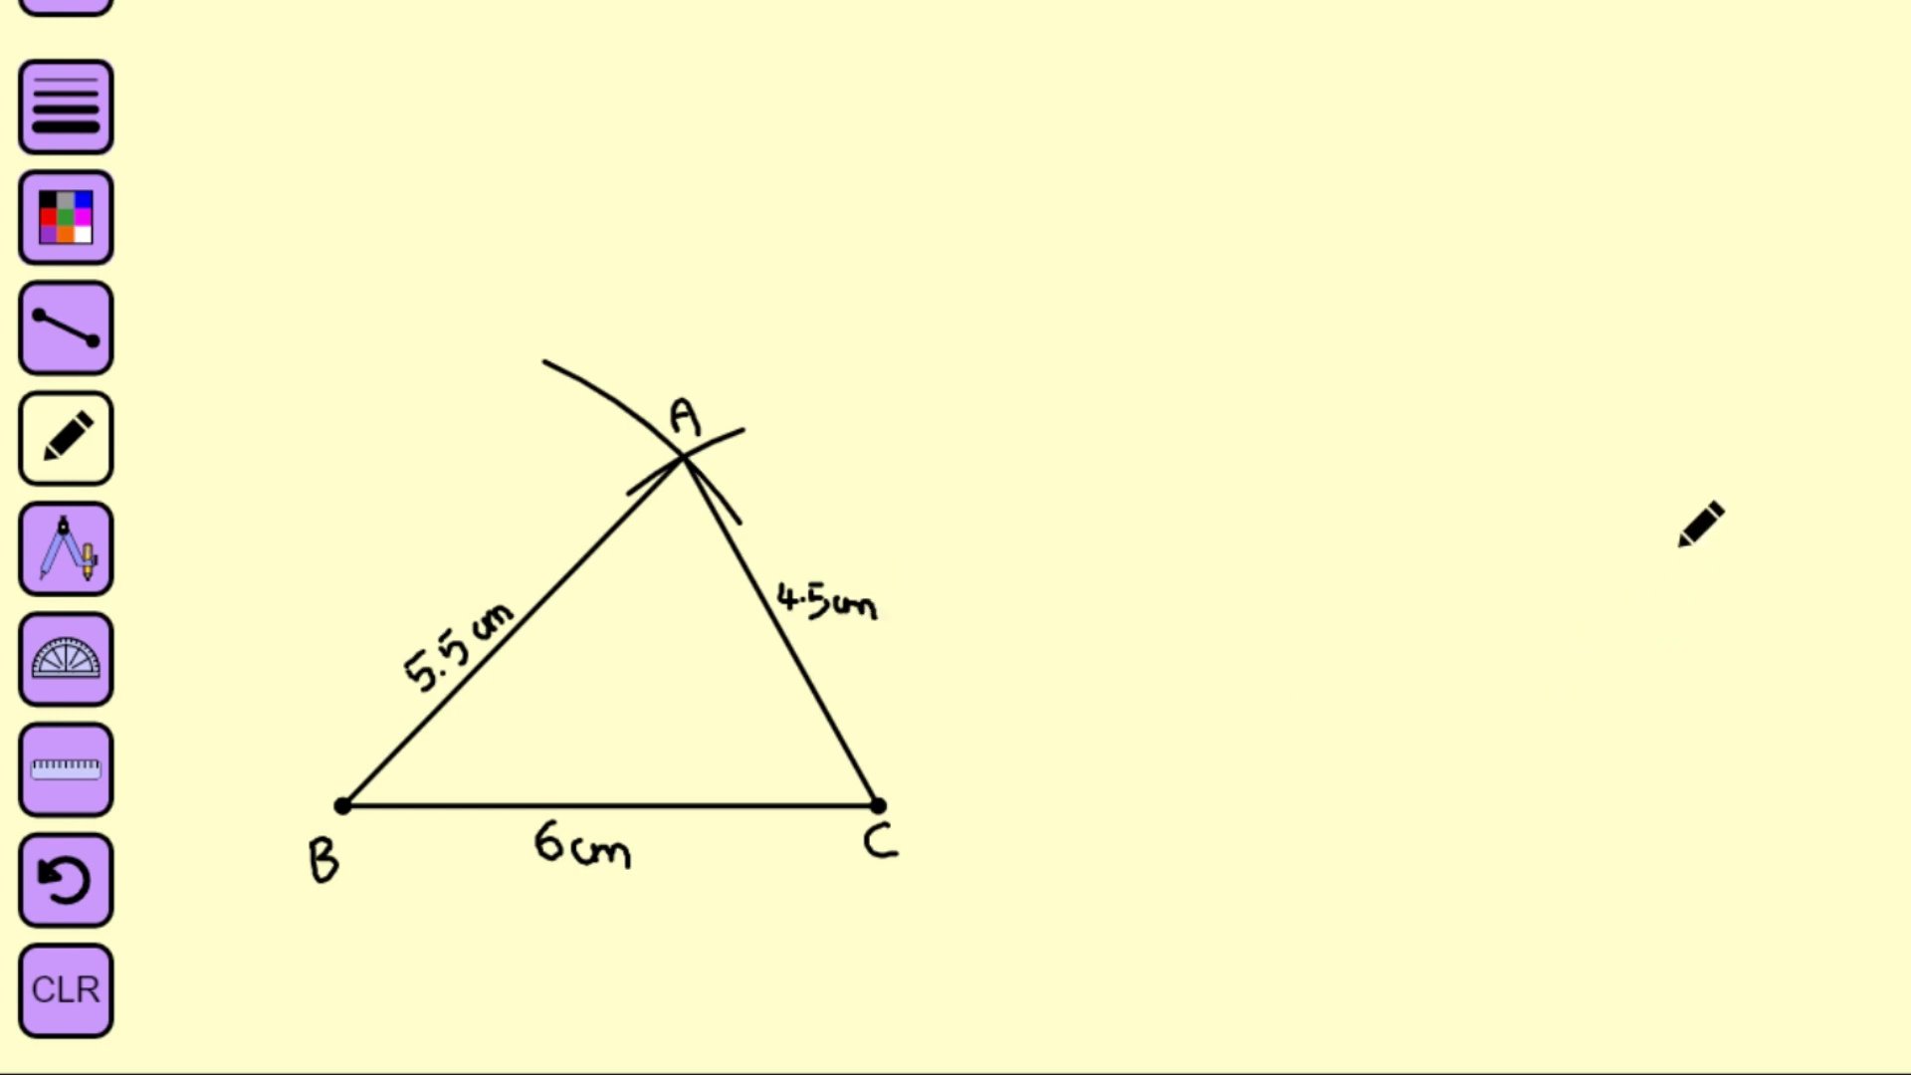
Step: Draw a 4.8 cm horizontal line beside the triangle and label its ends M and N and its length 4.8cm
{"action": "left_click", "coordinate": [66, 331]}
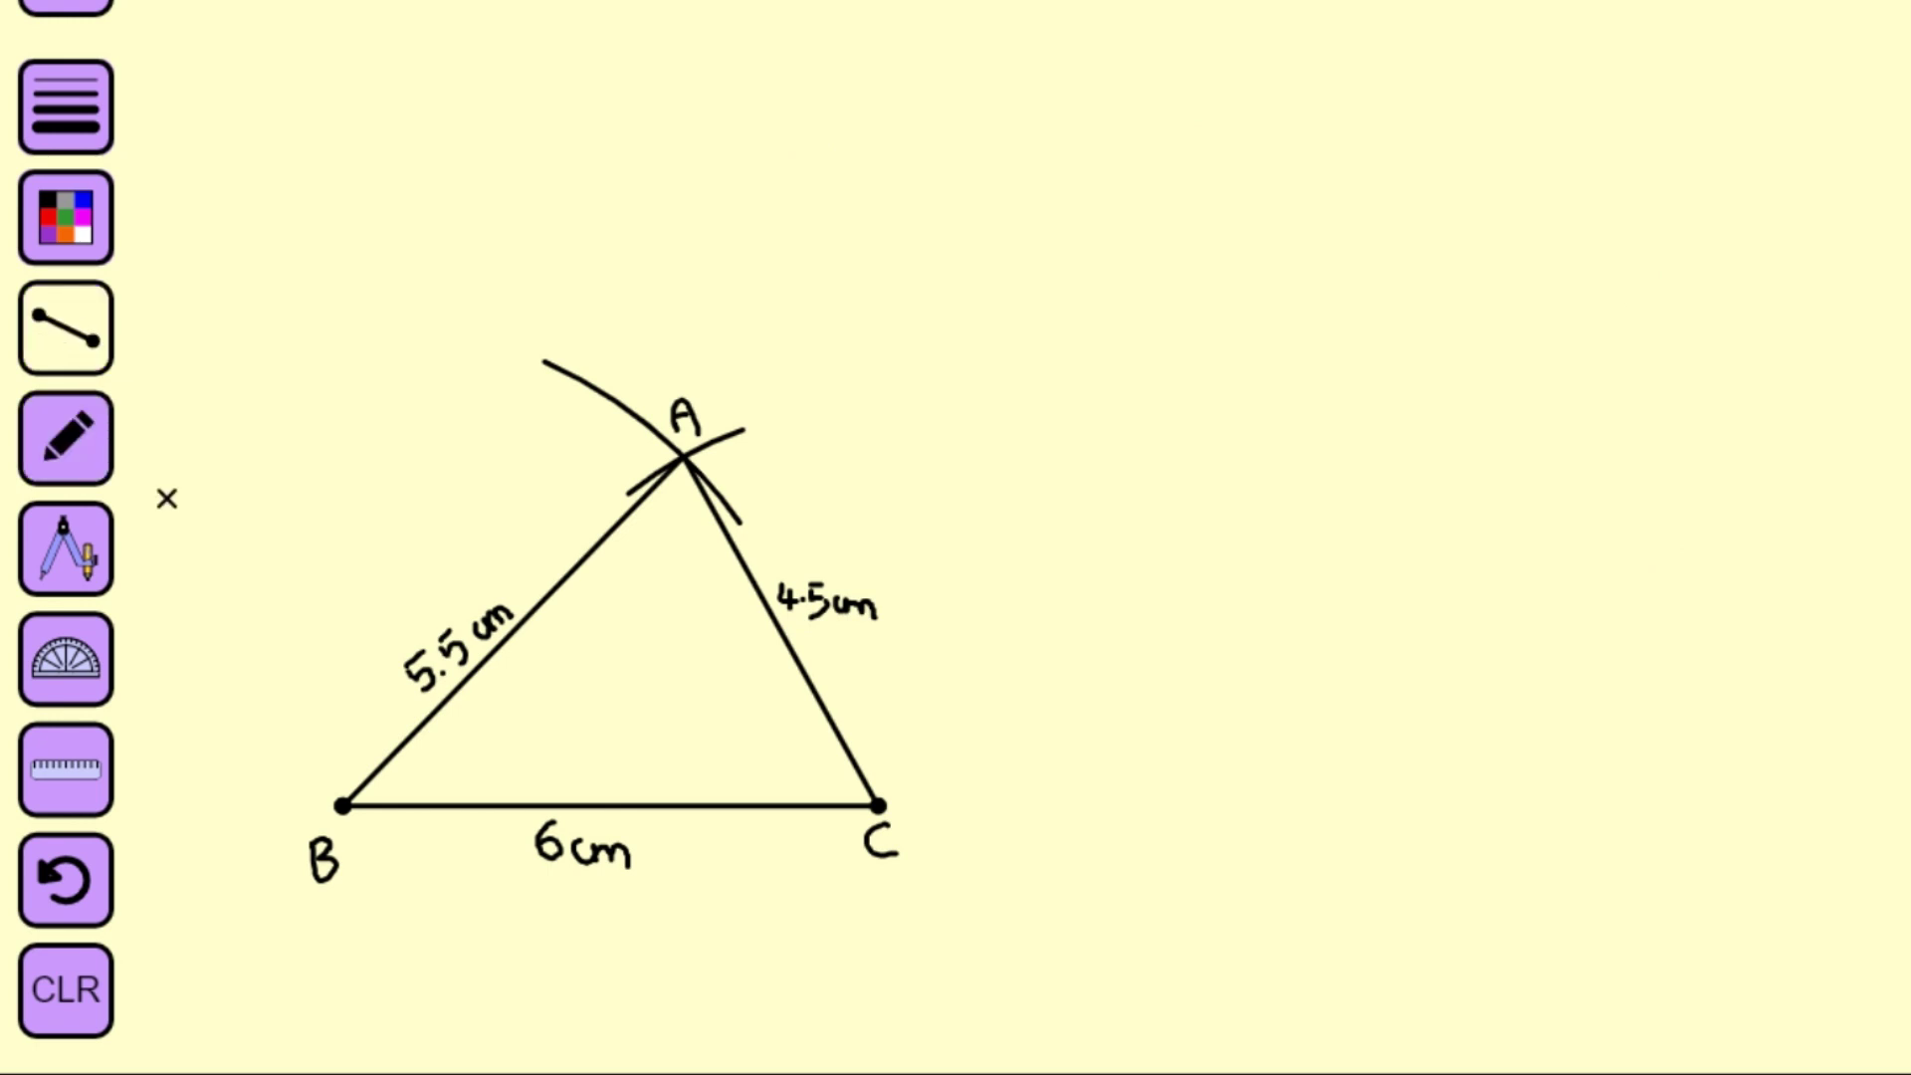
{"action": "left_click", "coordinate": [108, 764]}
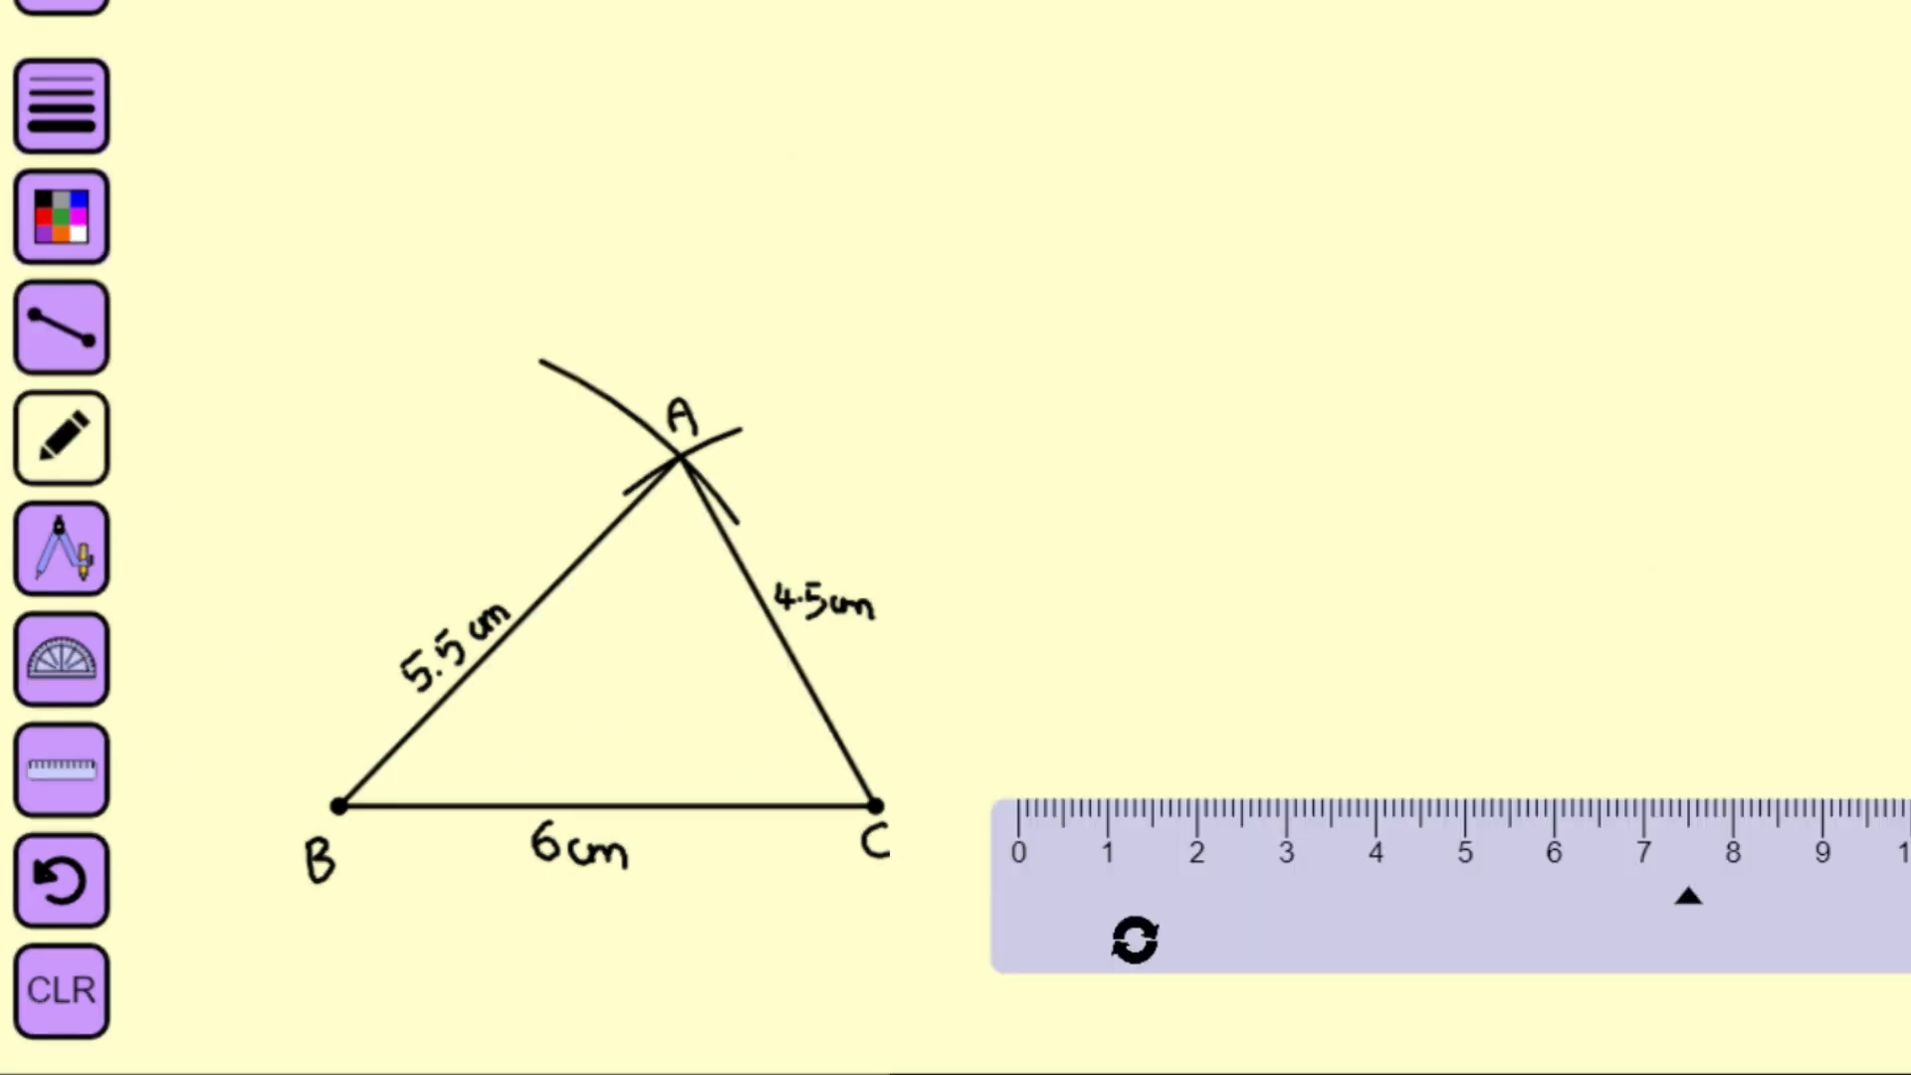
{"action": "left_click_drag", "start_coordinate": [1022, 791], "coordinate": [1449, 795]}
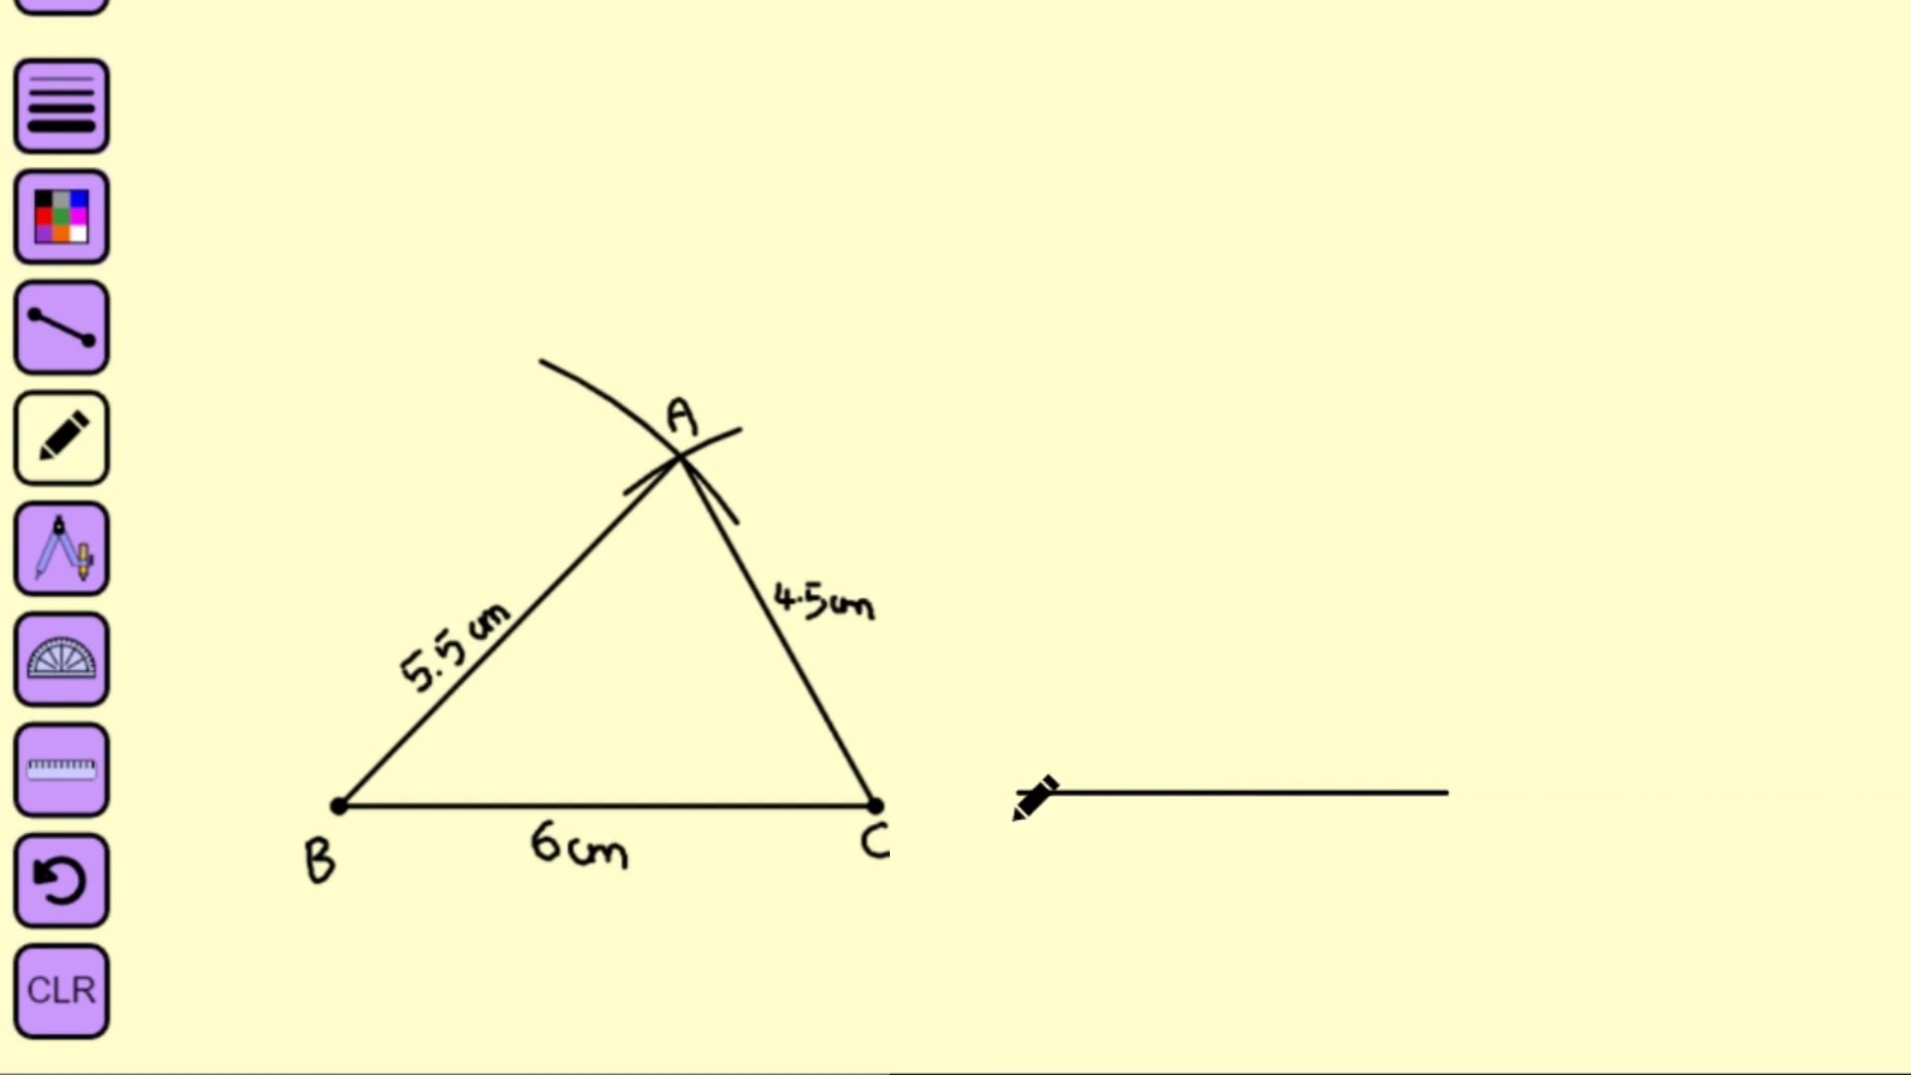
{"action": "mouse_move", "coordinate": [1005, 844]}
{"action": "left_mouse_down"}
{"action": "mouse_move", "coordinate": [1028, 818]}
{"action": "mouse_move", "coordinate": [1037, 844]}
{"action": "left_mouse_up"}
{"action": "mouse_move", "coordinate": [1436, 846]}
{"action": "left_mouse_down"}
{"action": "mouse_move", "coordinate": [1439, 808]}
{"action": "mouse_move", "coordinate": [1454, 841]}
{"action": "mouse_move", "coordinate": [1459, 806]}
{"action": "left_mouse_up"}
{"action": "mouse_move", "coordinate": [1170, 808]}
{"action": "left_mouse_down"}
{"action": "mouse_move", "coordinate": [1186, 843]}
{"action": "mouse_move", "coordinate": [1211, 813]}
{"action": "mouse_move", "coordinate": [1290, 828]}
{"action": "left_mouse_up"}
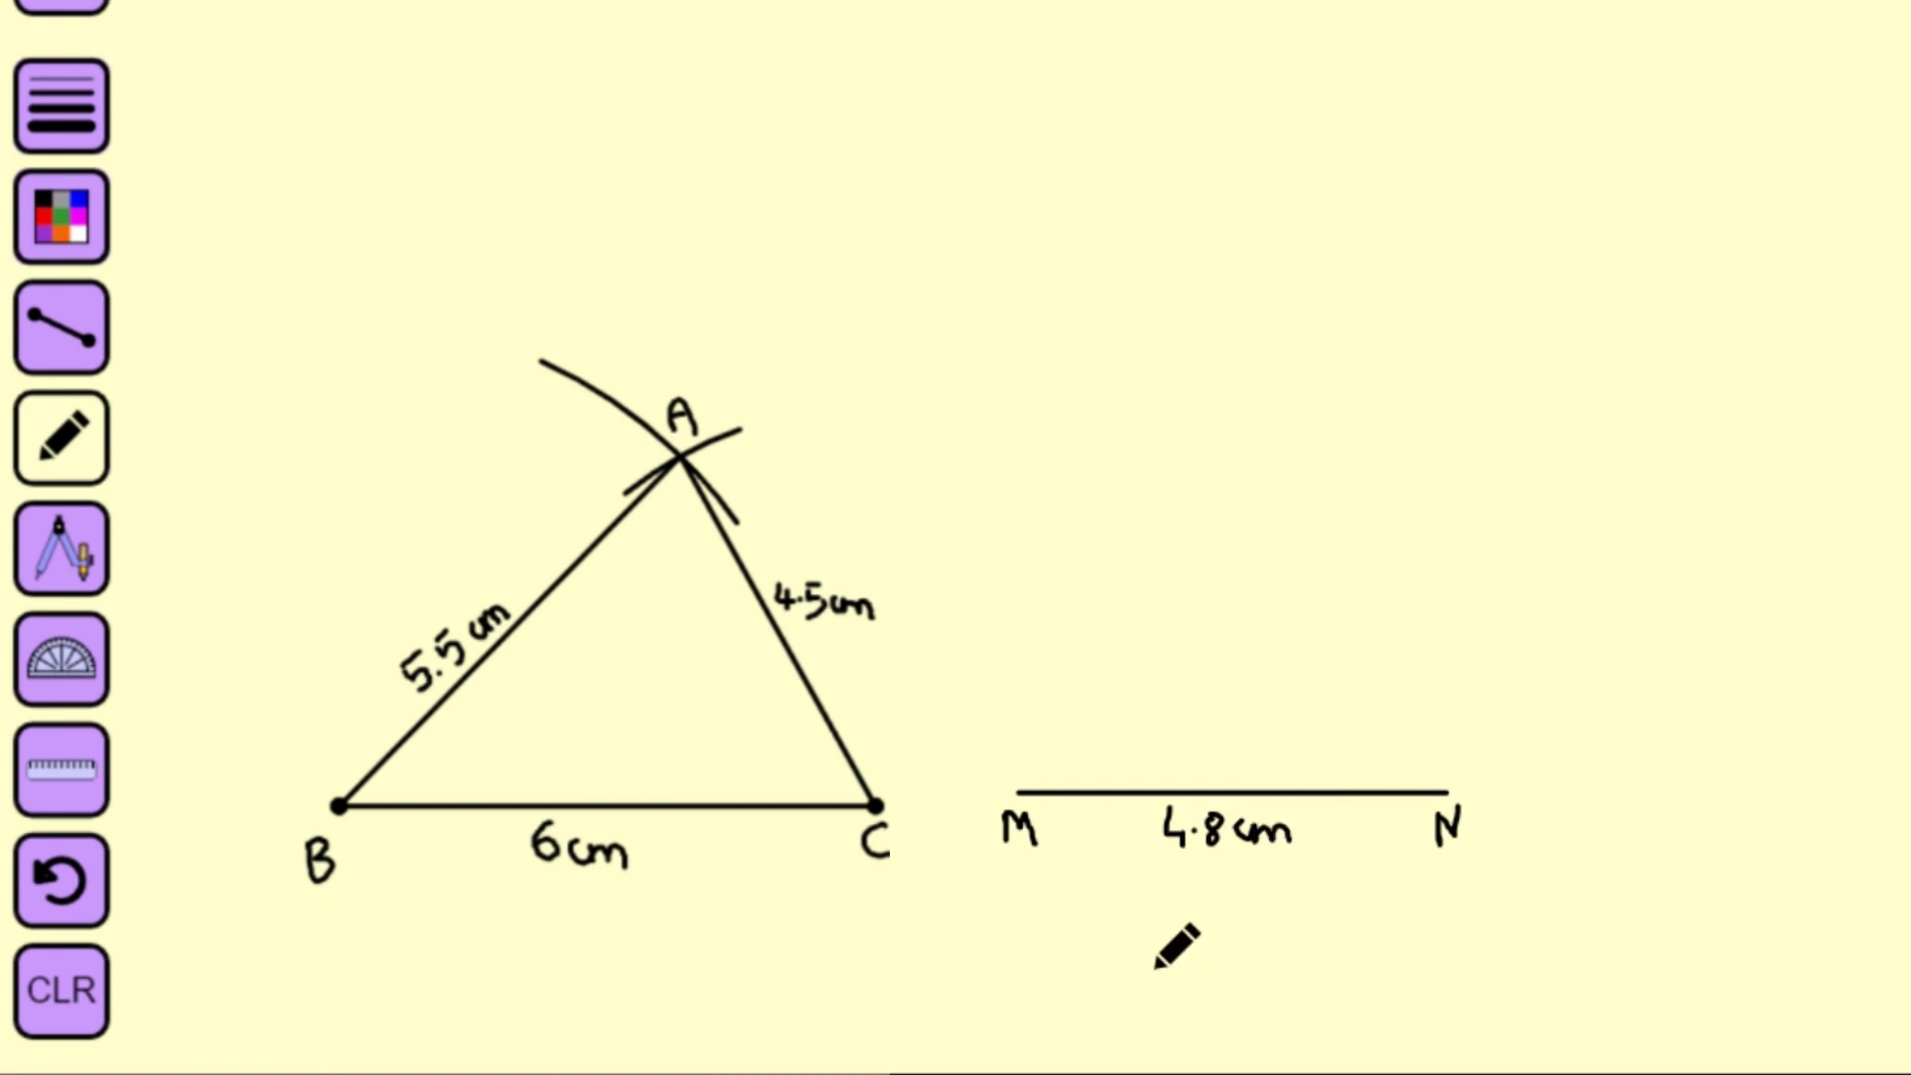
Step: Set the compass to a 4.4 cm radius against the ruler and draw an arc centred at M above line MN
{"action": "left_click_drag", "start_coordinate": [1147, 424], "coordinate": [1125, 324]}
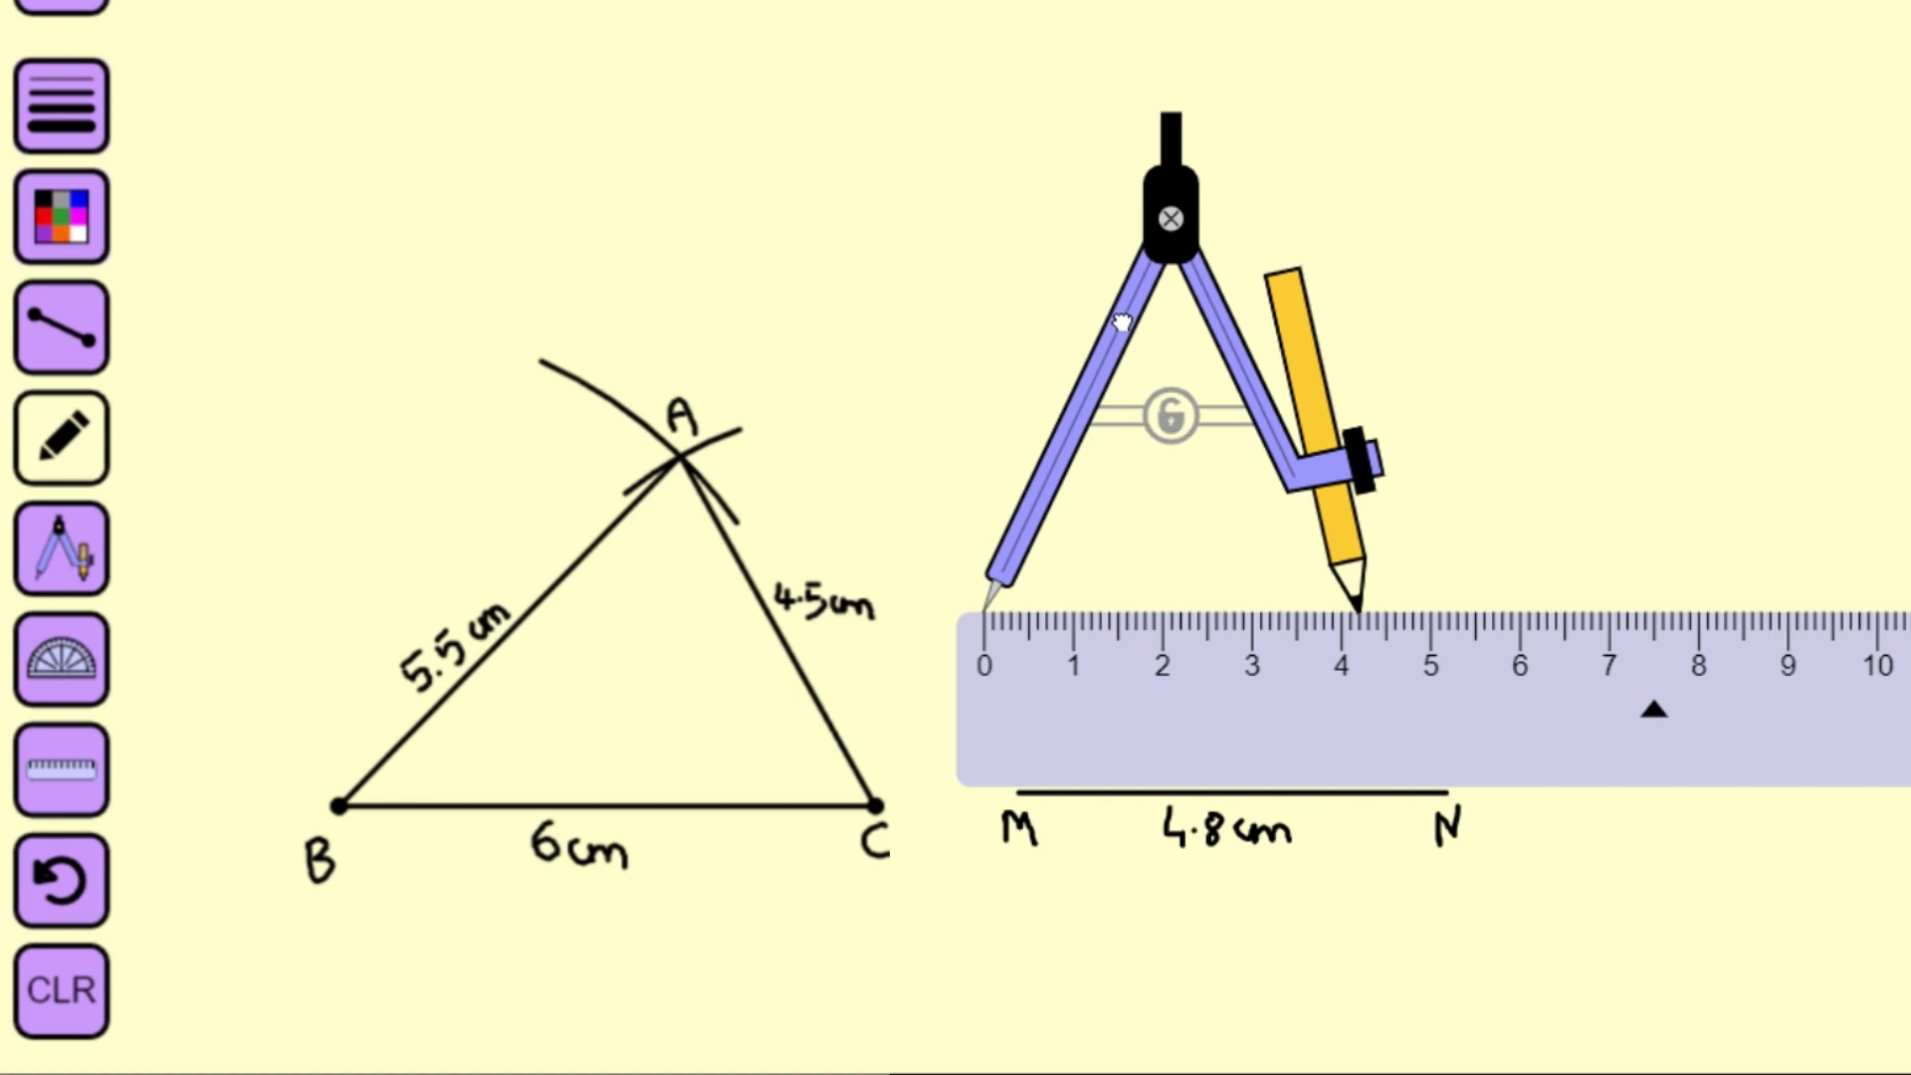
{"action": "left_click_drag", "start_coordinate": [1291, 482], "coordinate": [1309, 480]}
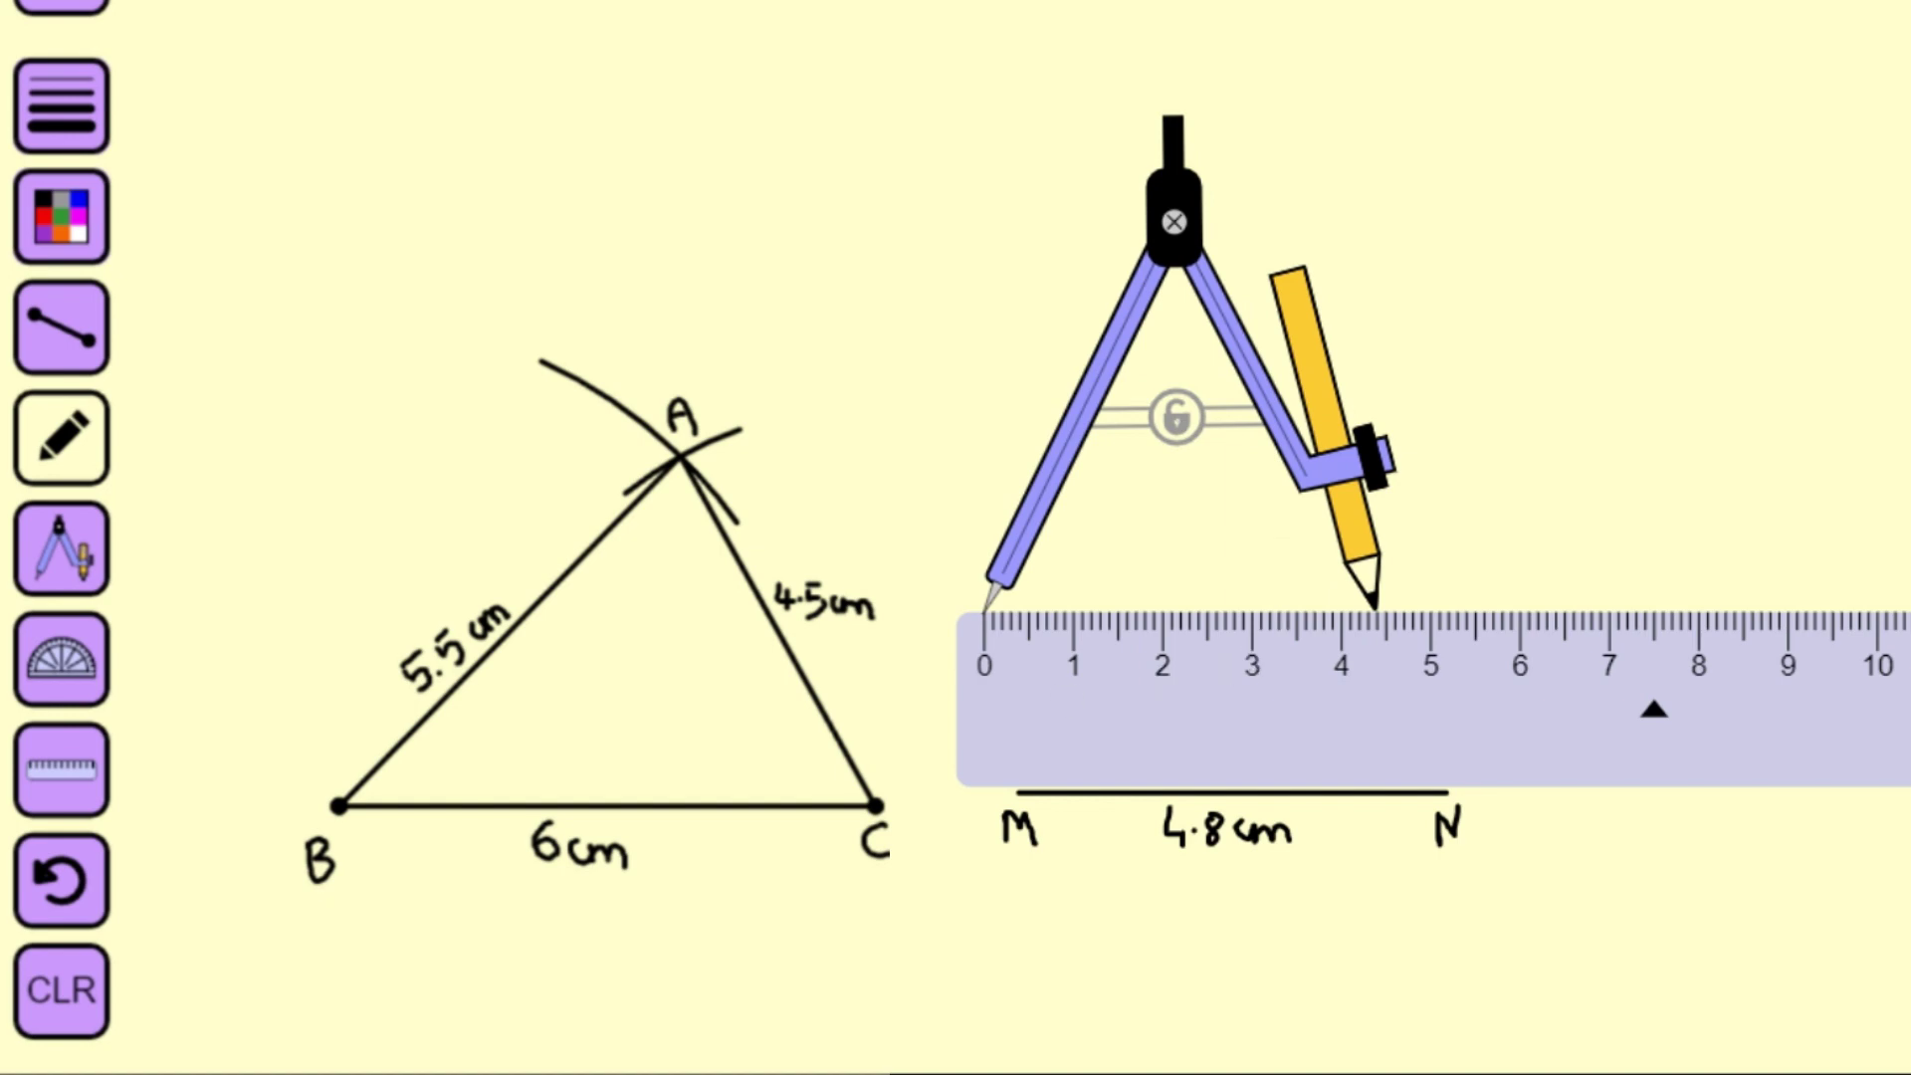
{"action": "left_click", "coordinate": [1100, 733]}
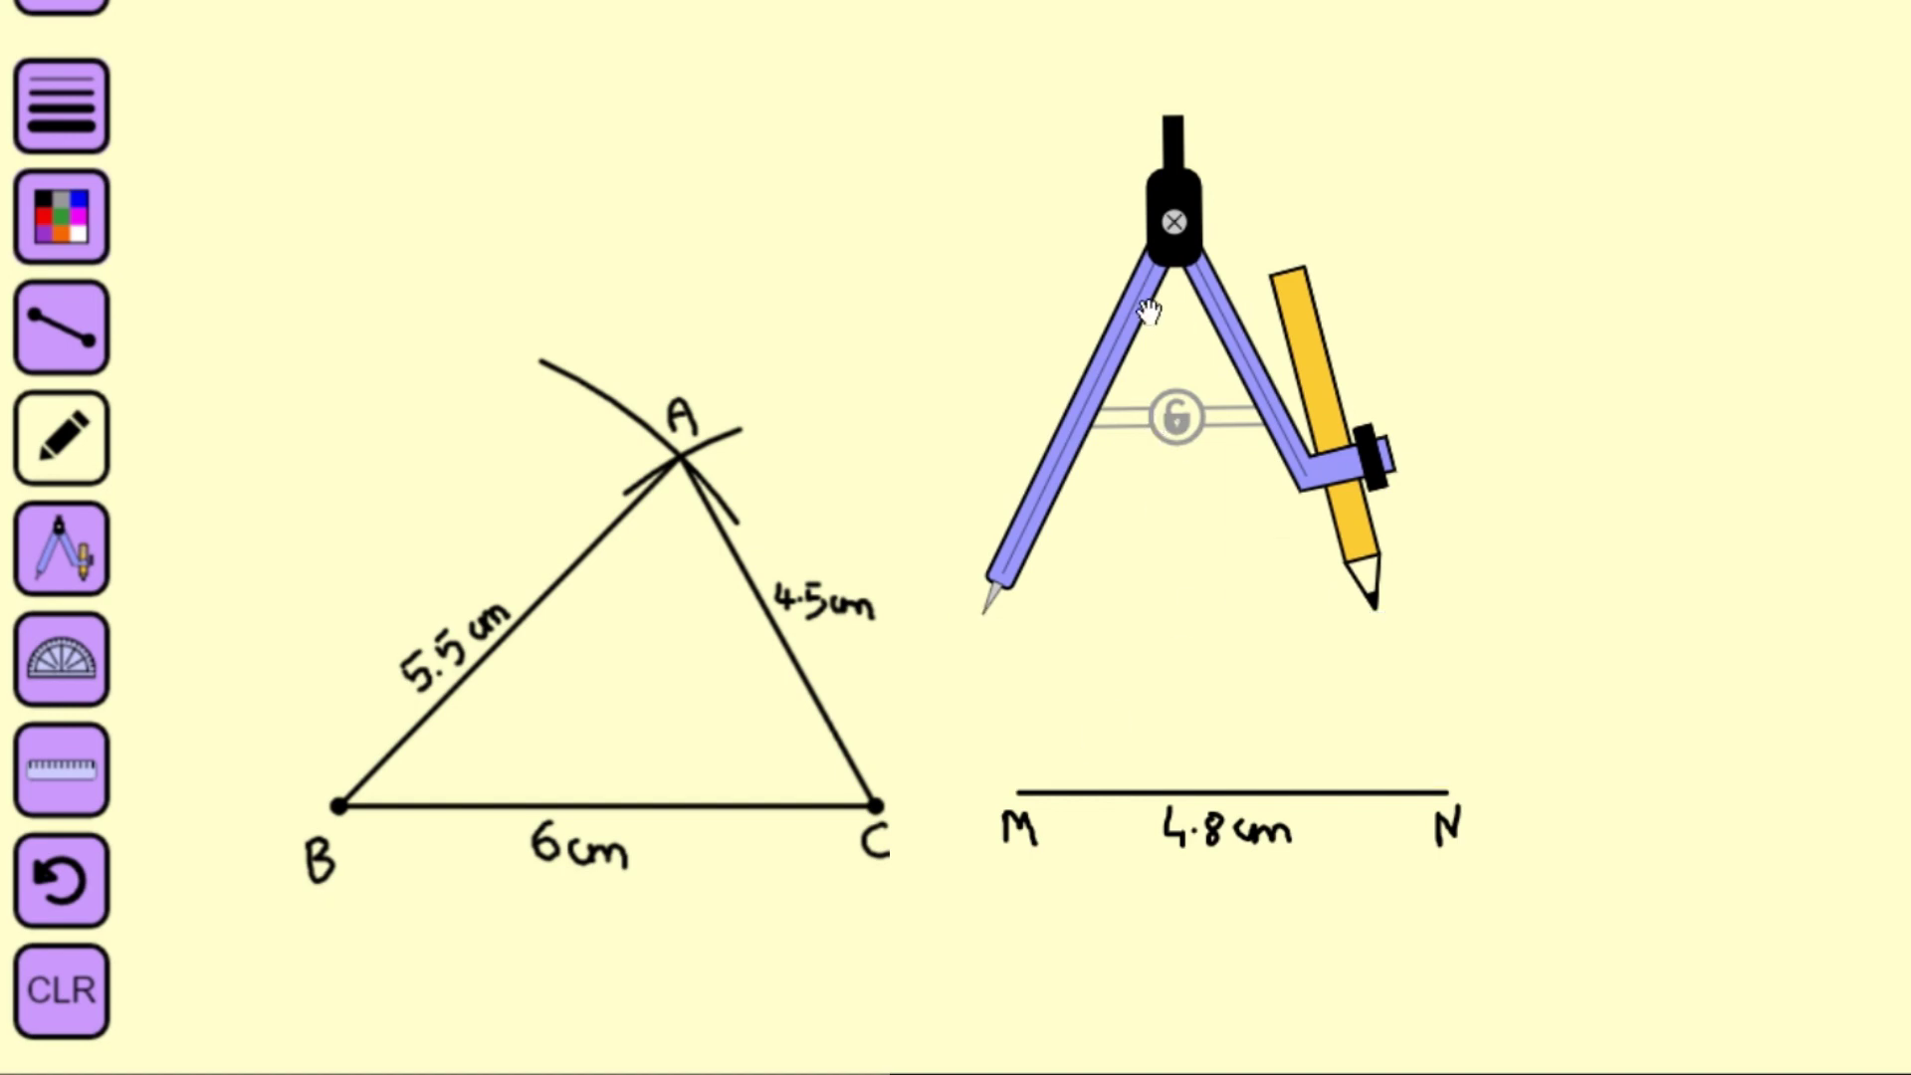
{"action": "mouse_move", "coordinate": [1051, 470]}
{"action": "left_mouse_down"}
{"action": "mouse_move", "coordinate": [1092, 593]}
{"action": "mouse_move", "coordinate": [1087, 648]}
{"action": "left_mouse_up"}
{"action": "left_click_drag", "start_coordinate": [1140, 547], "coordinate": [886, 528]}
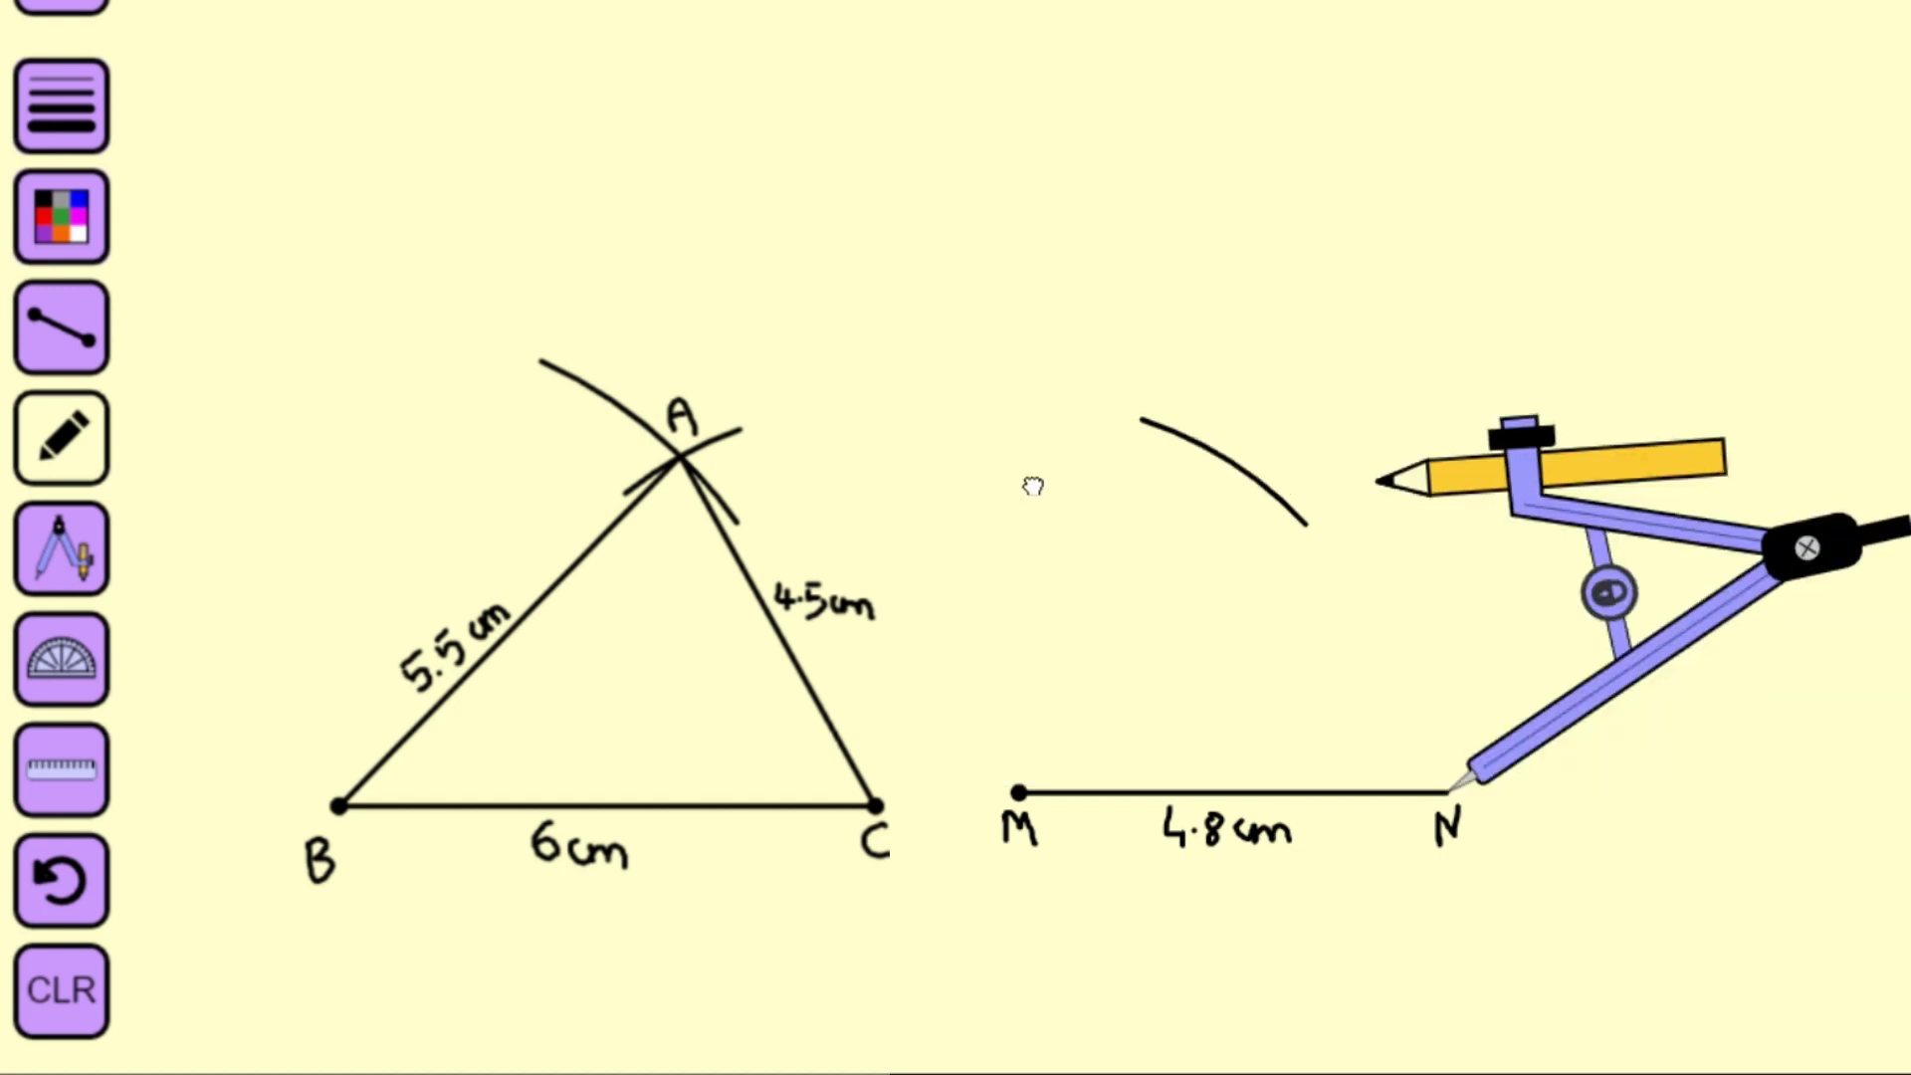
Step: Draw an arc centred at N crossing the arc from M, and join M to their intersection with a straight line
{"action": "left_click_drag", "start_coordinate": [1598, 472], "coordinate": [1498, 442]}
{"action": "mouse_move", "coordinate": [1717, 384]}
{"action": "left_mouse_down"}
{"action": "mouse_move", "coordinate": [1656, 338]}
{"action": "mouse_move", "coordinate": [1836, 460]}
{"action": "left_mouse_up"}
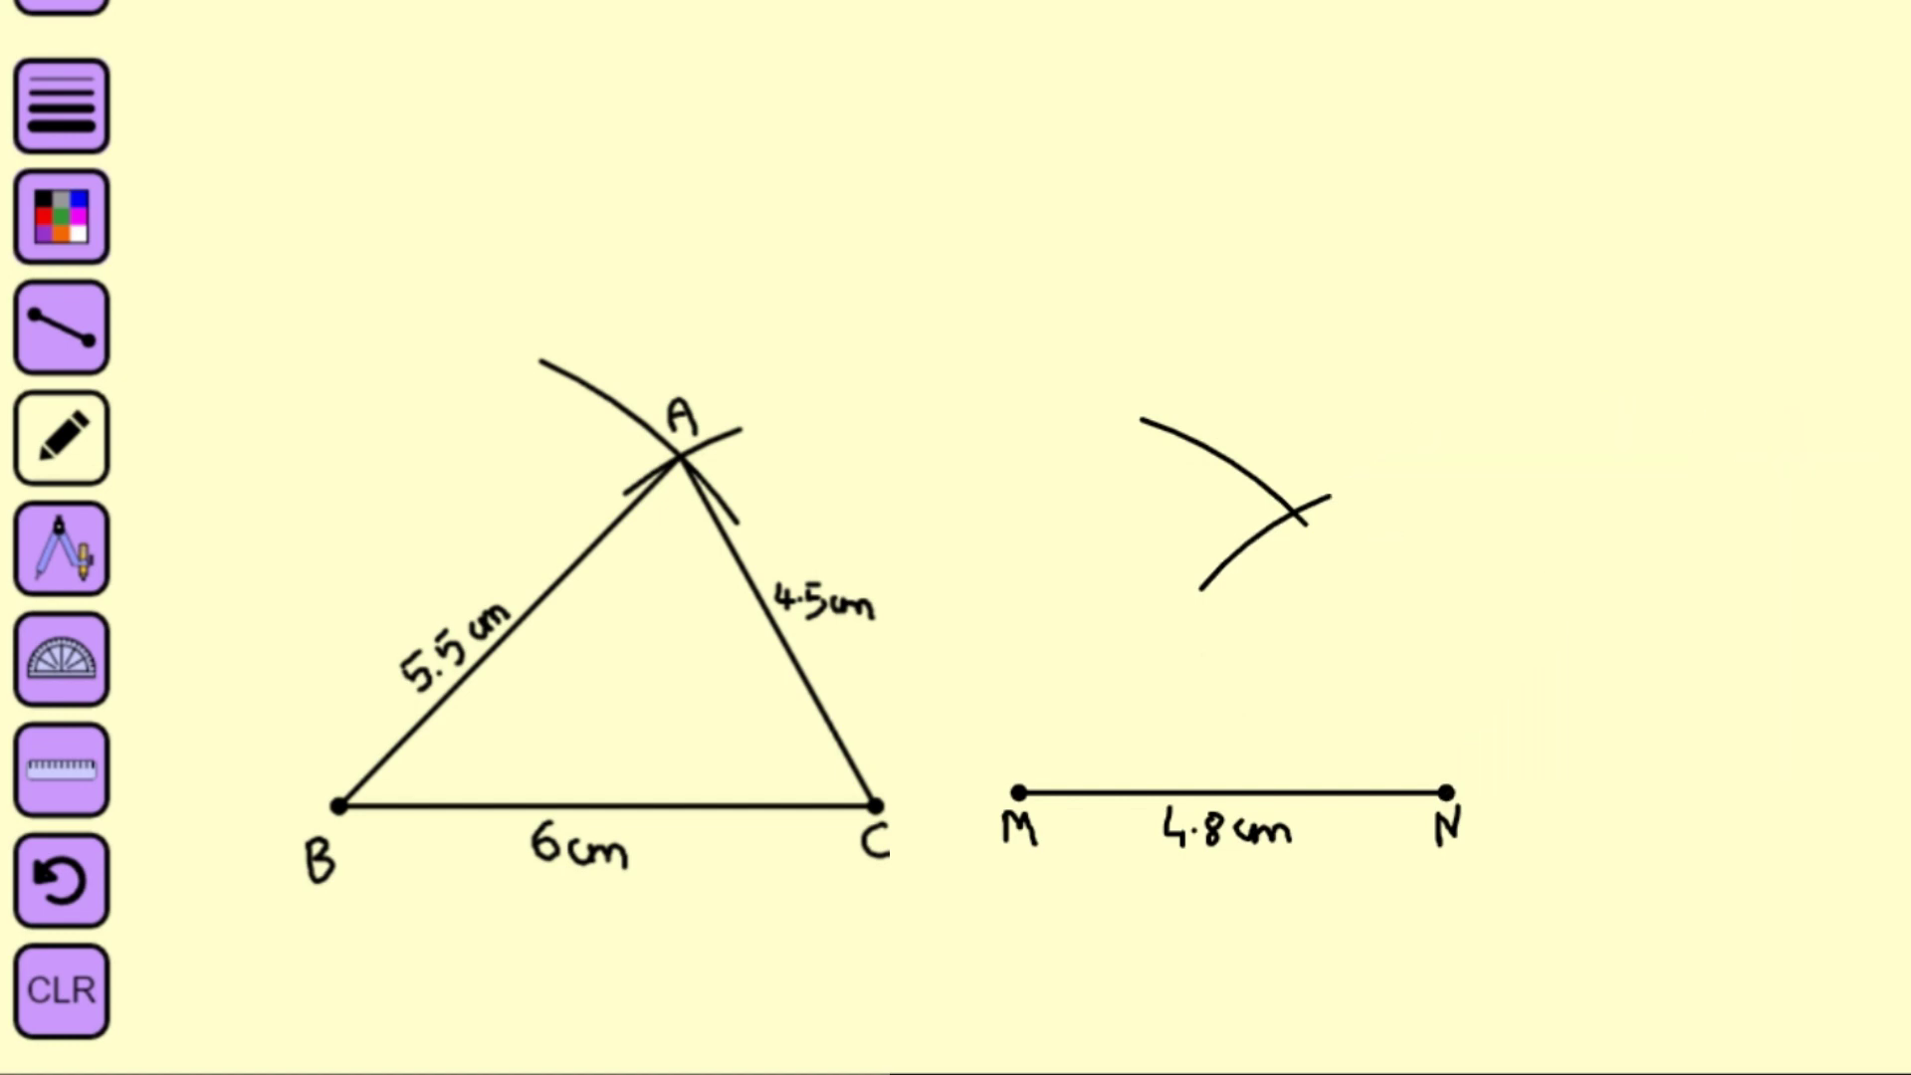
{"action": "left_click_drag", "start_coordinate": [1019, 792], "coordinate": [1297, 512]}
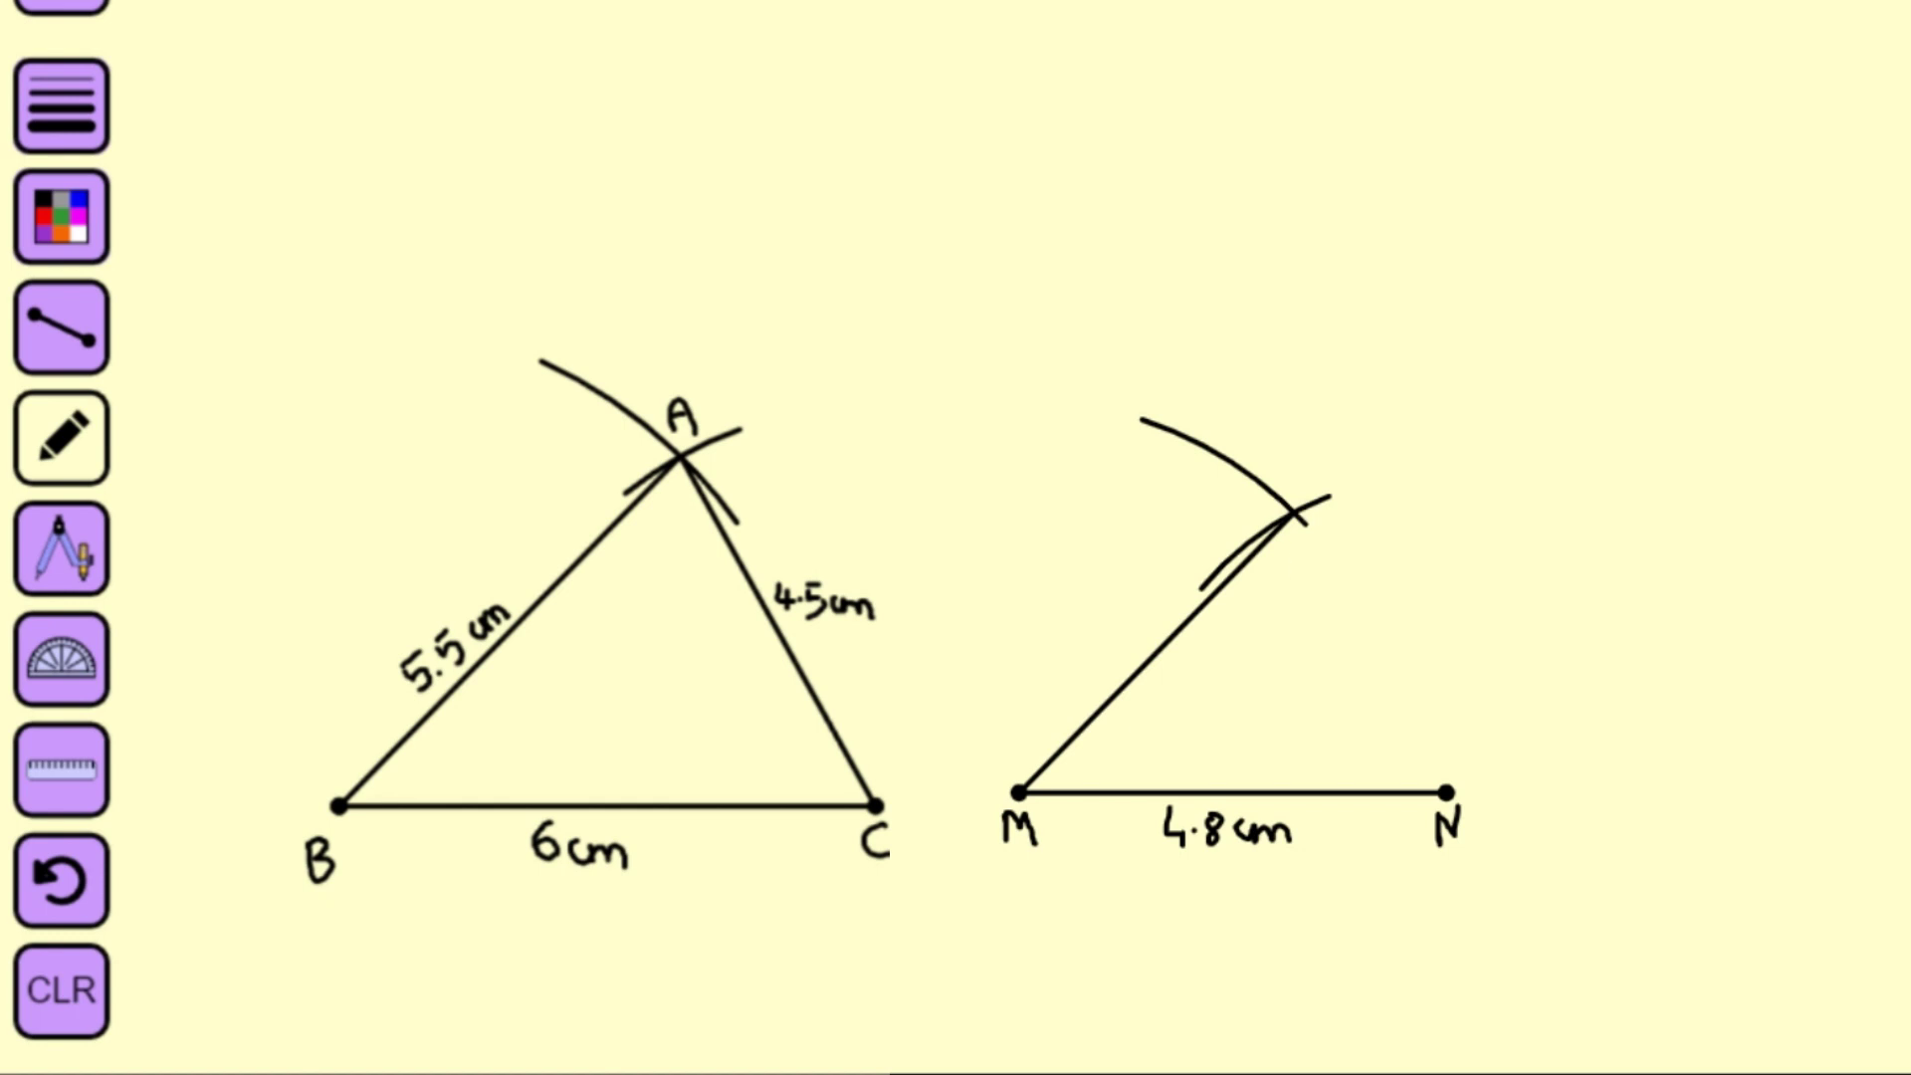